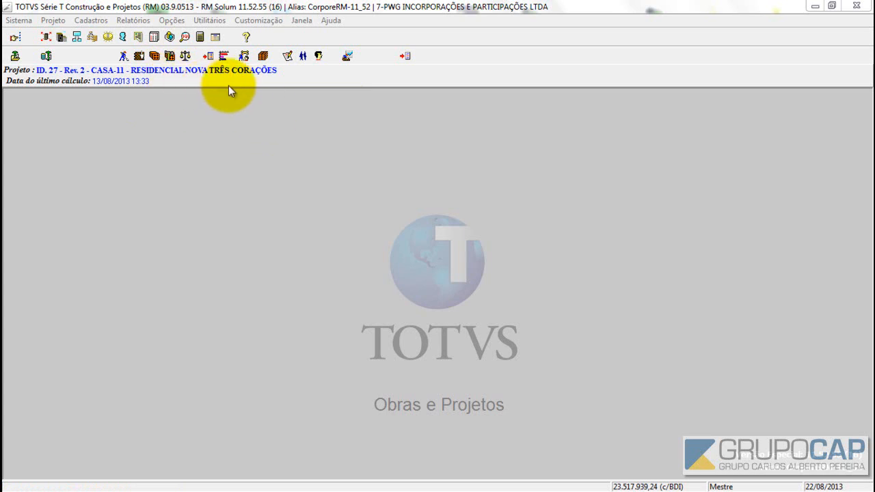
- Open the extra material order generation (Geração de Pedido Extra) for the current project
click(174, 25)
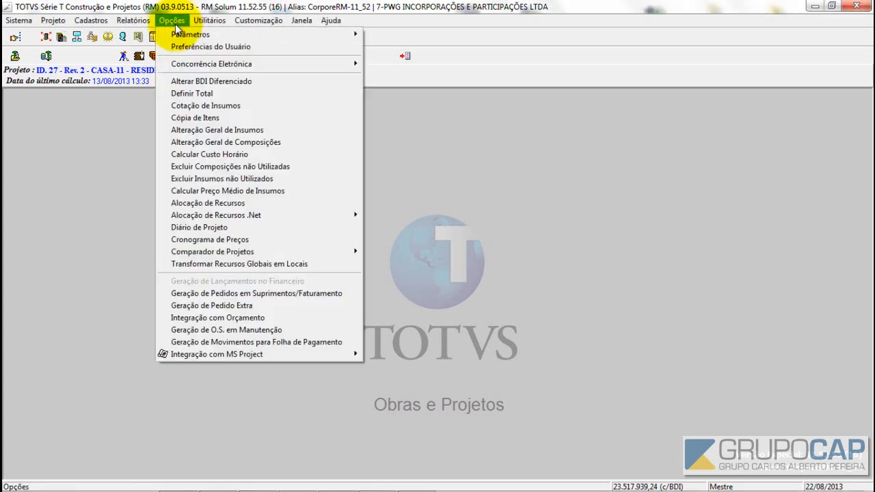
click(262, 307)
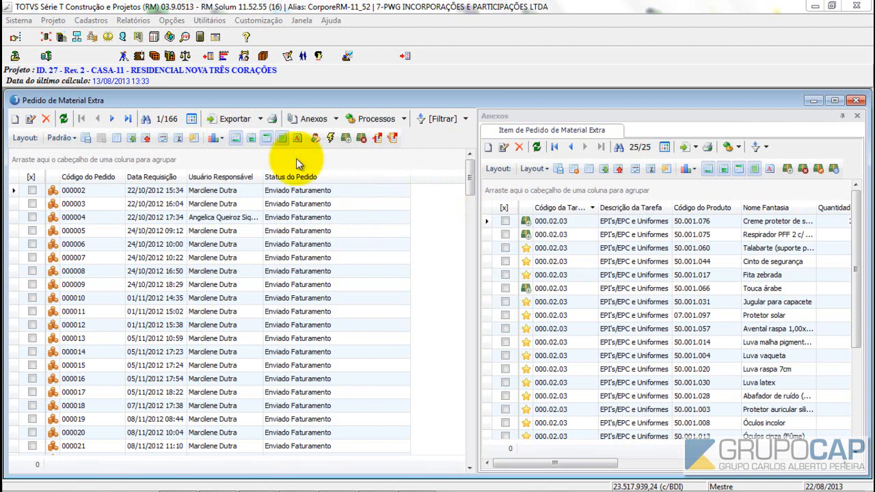
- Open the project's activities spreadsheet (Planilha de Atividades) using the global filter TODOS
click(92, 21)
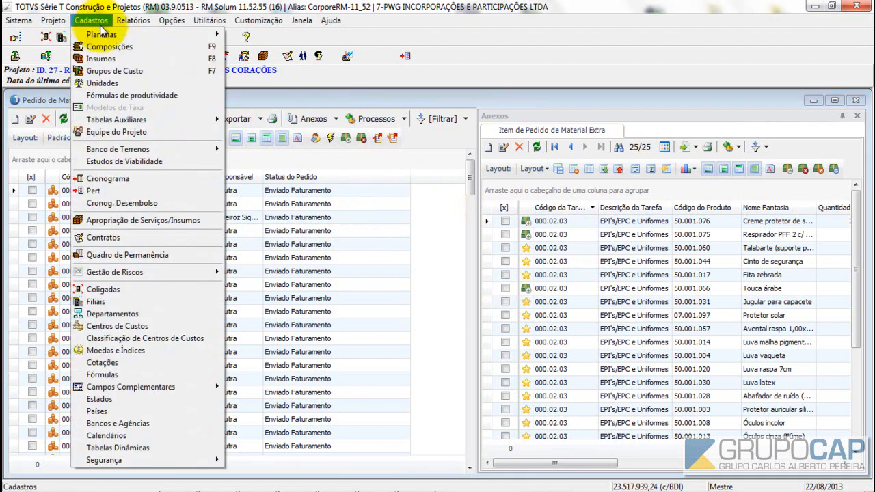
mouse_move(114, 31)
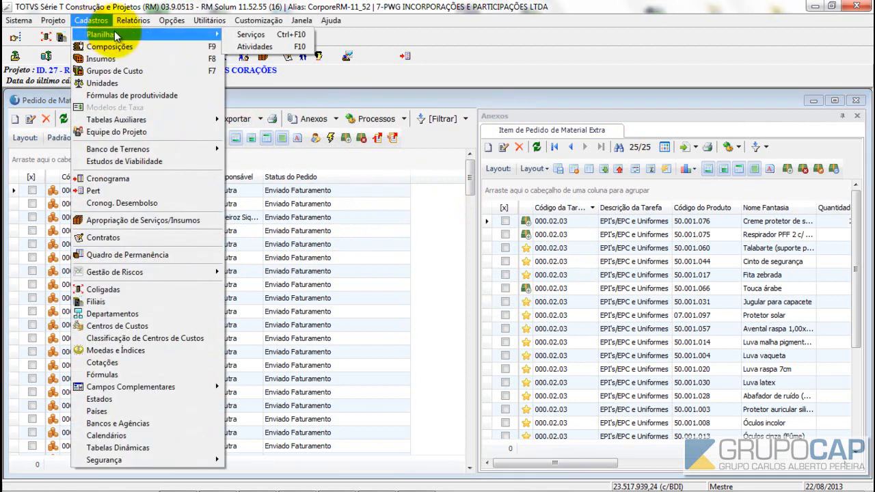
click(252, 48)
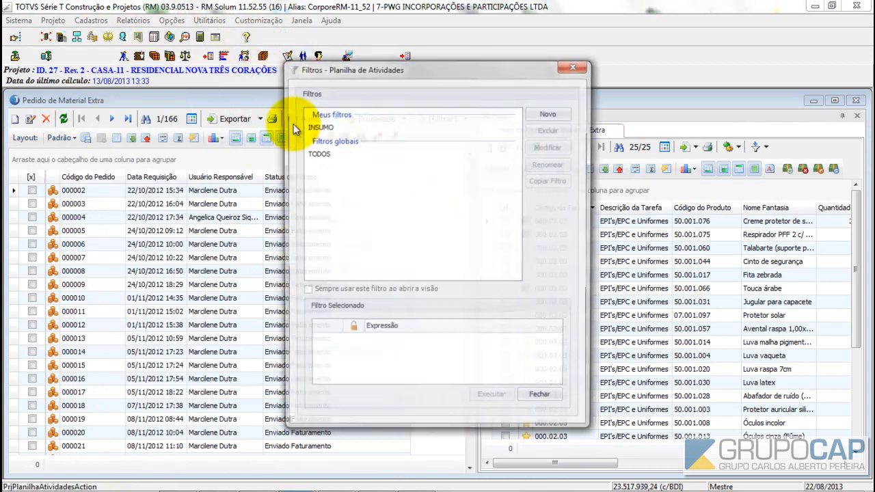
click(321, 128)
click(318, 153)
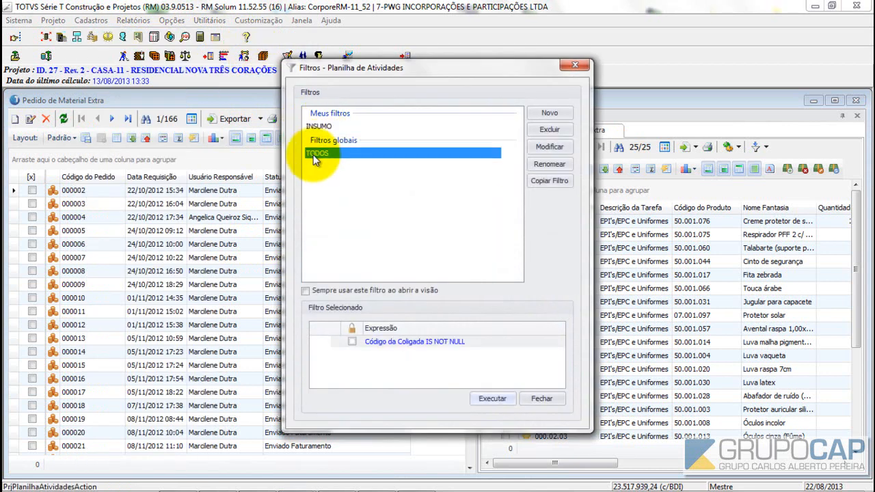
click(492, 400)
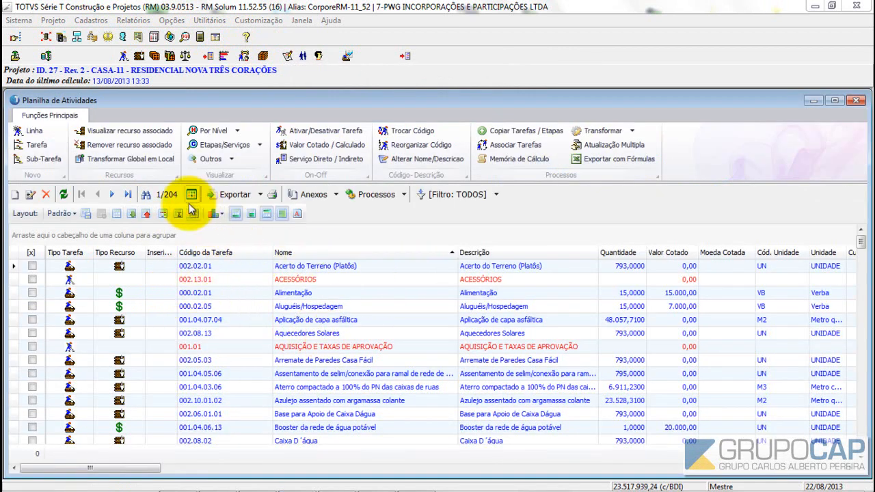
- Examine the resource types of the tasks, including the PV Pluvial cover supply and the equipped post installation
click(165, 196)
click(169, 198)
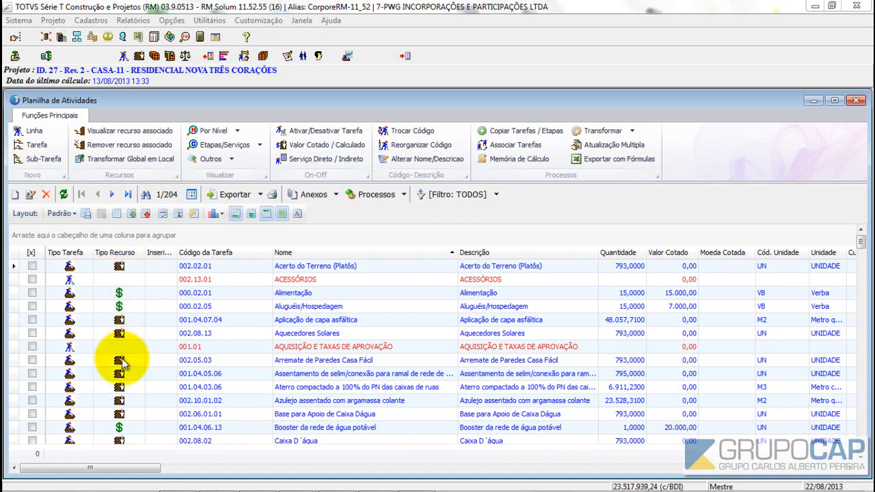
scroll(121, 355, down, 8)
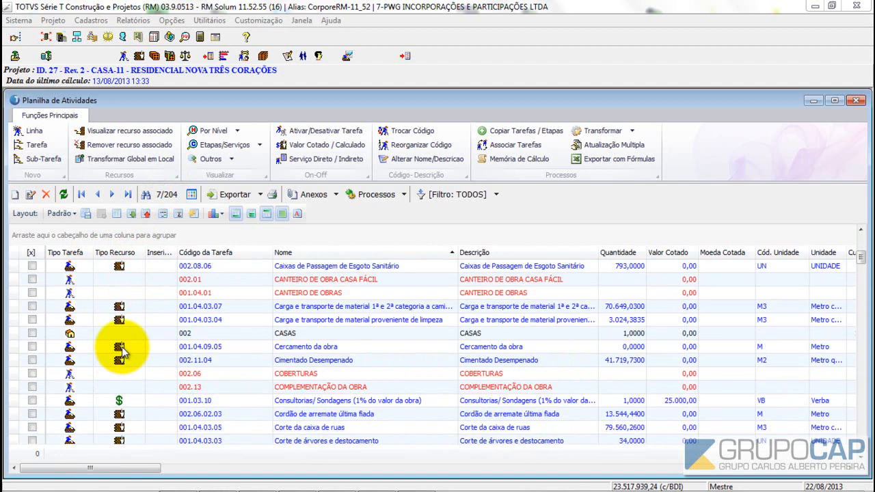
scroll(123, 350, down, 10)
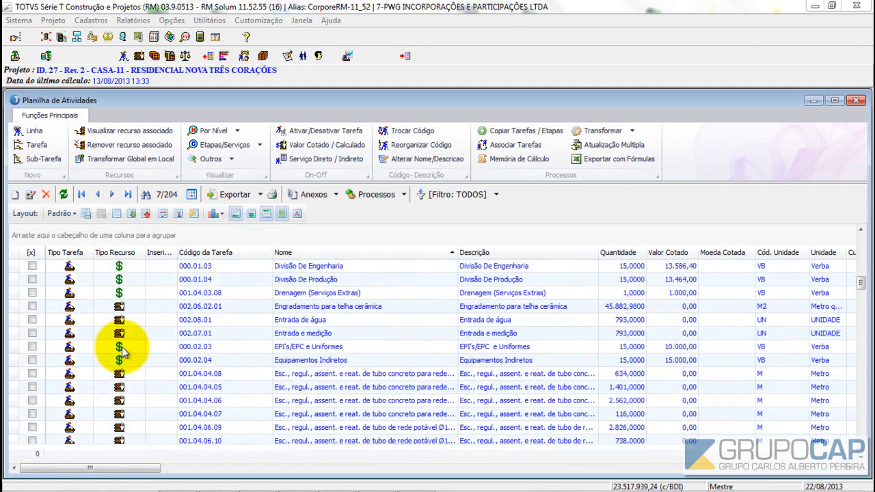
scroll(123, 350, down, 10)
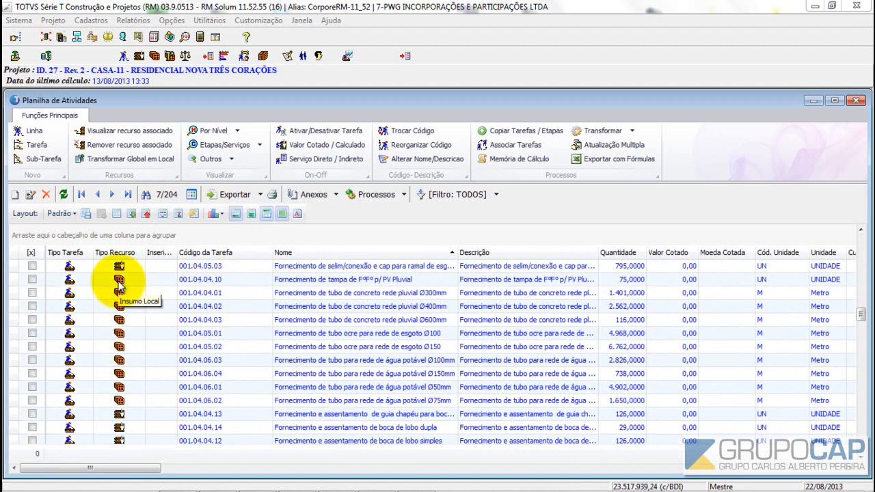
click(335, 282)
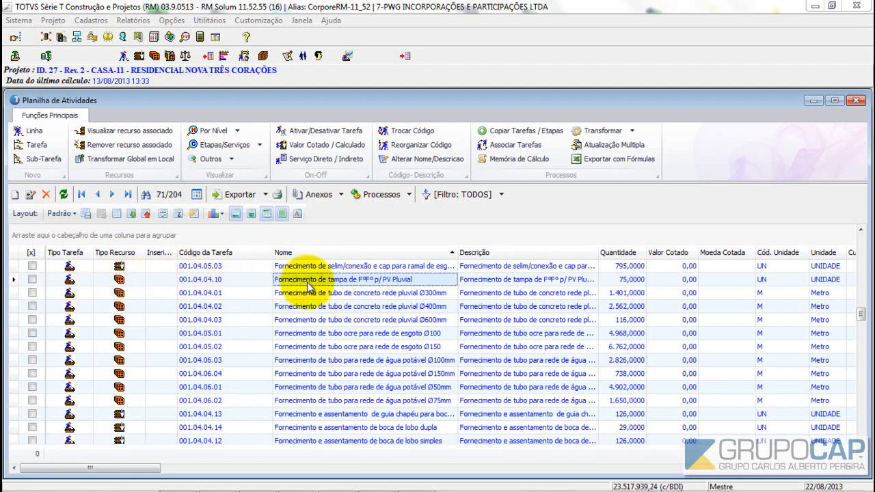
scroll(316, 300, down, 3)
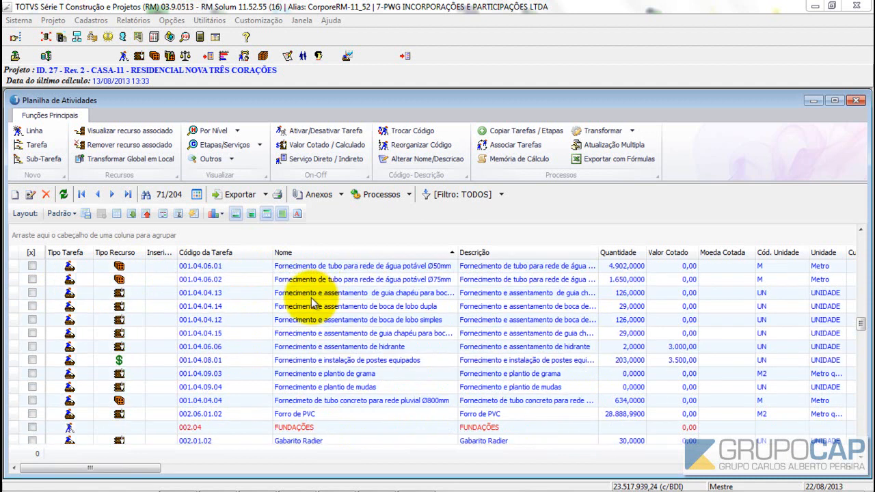
click(119, 361)
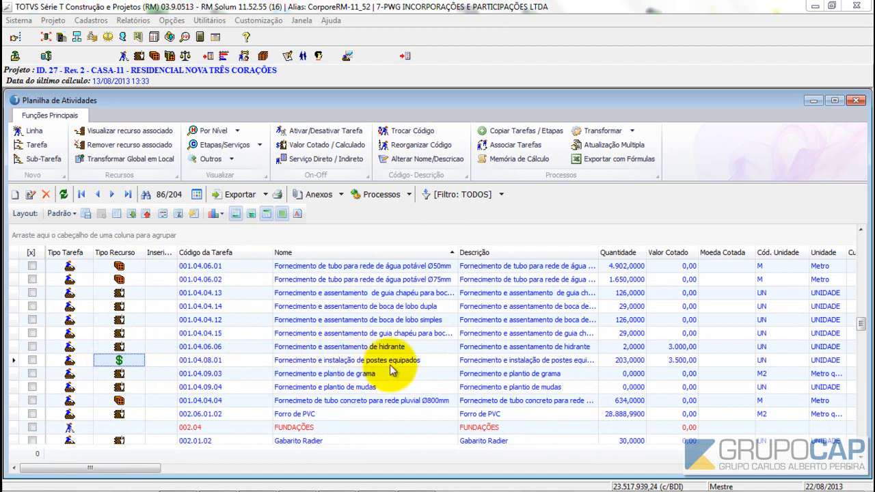
- Compare the stage rows PAREDES E ESTRUTURAS and PAVIMENTAÇÃO with the sink and painting task rows that follow them
scroll(392, 363, down, 5)
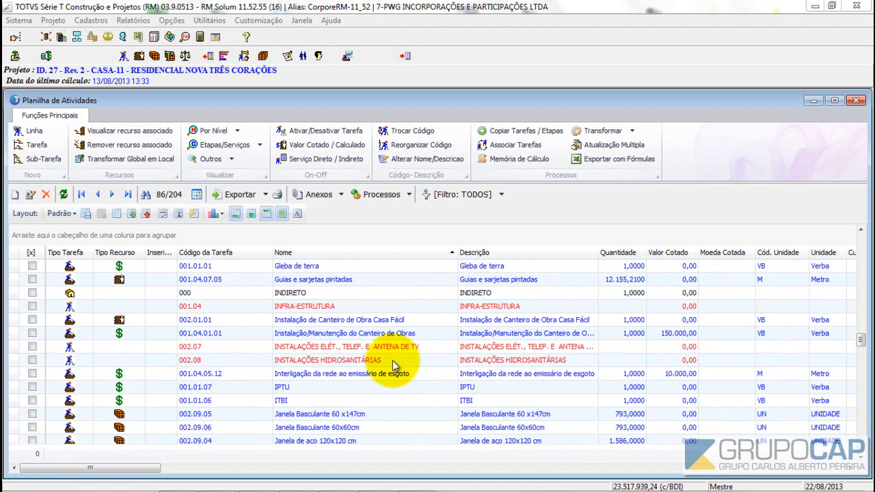
scroll(392, 360, down, 3)
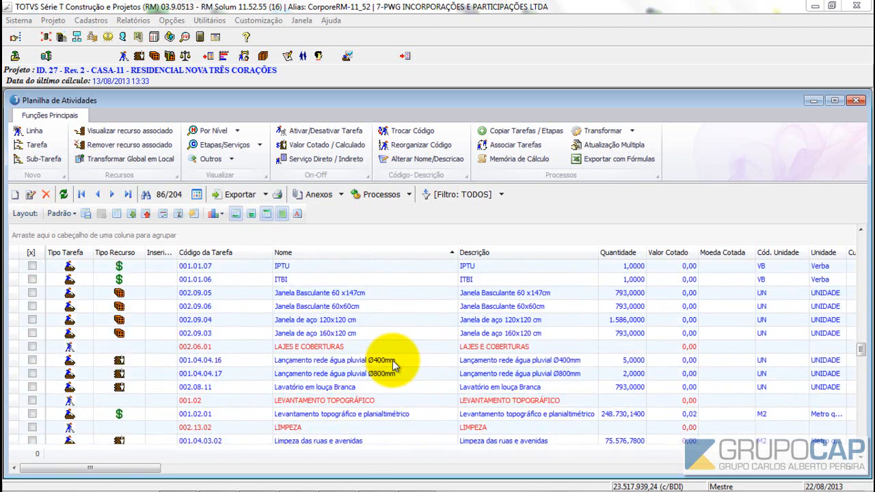
scroll(393, 363, down, 10)
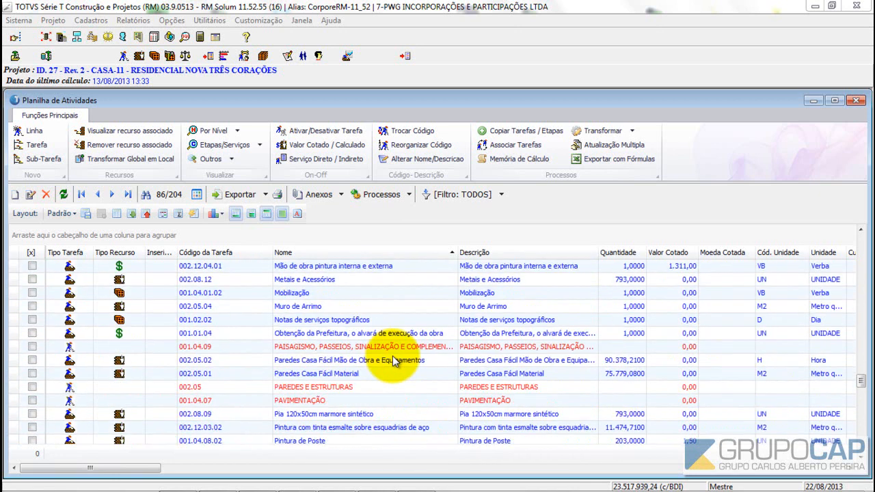
scroll(393, 362, down, 1)
scroll(393, 360, up, 1)
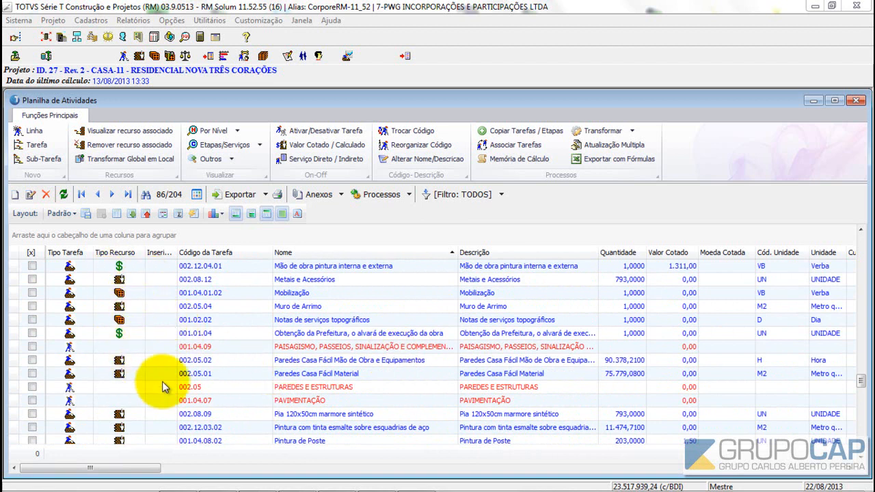
scroll(116, 352, down, 1)
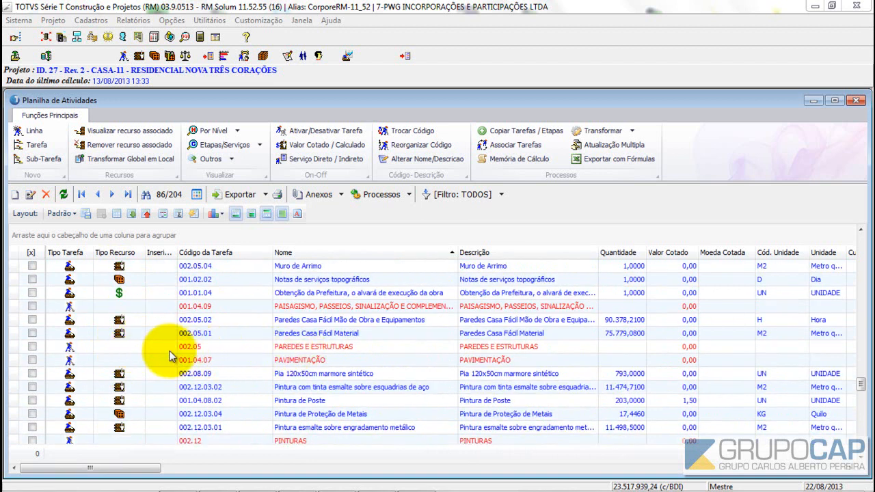
click(321, 347)
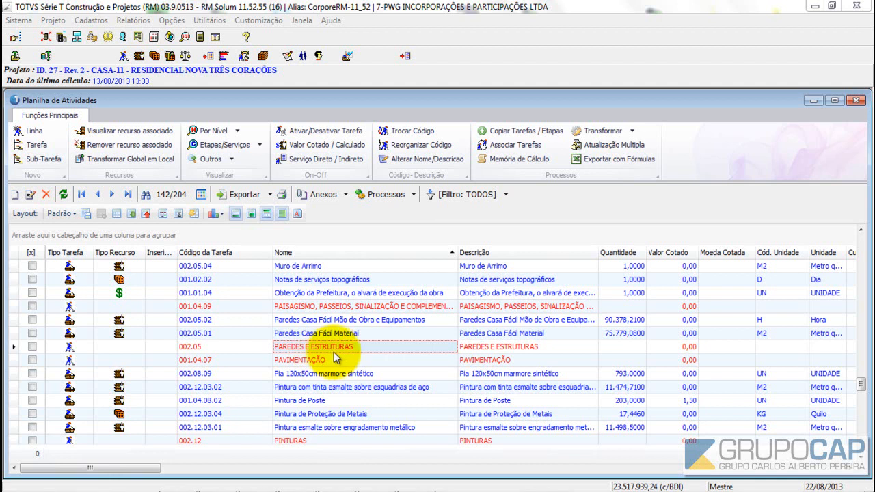
click(296, 359)
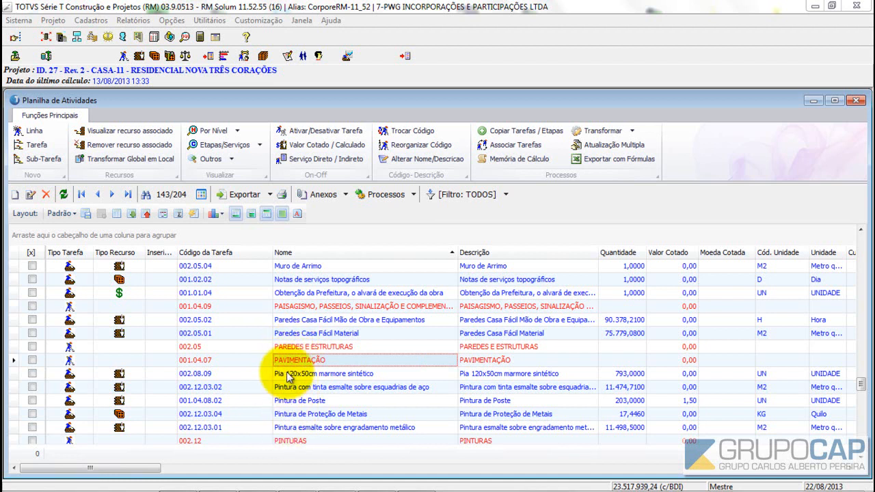
click(289, 377)
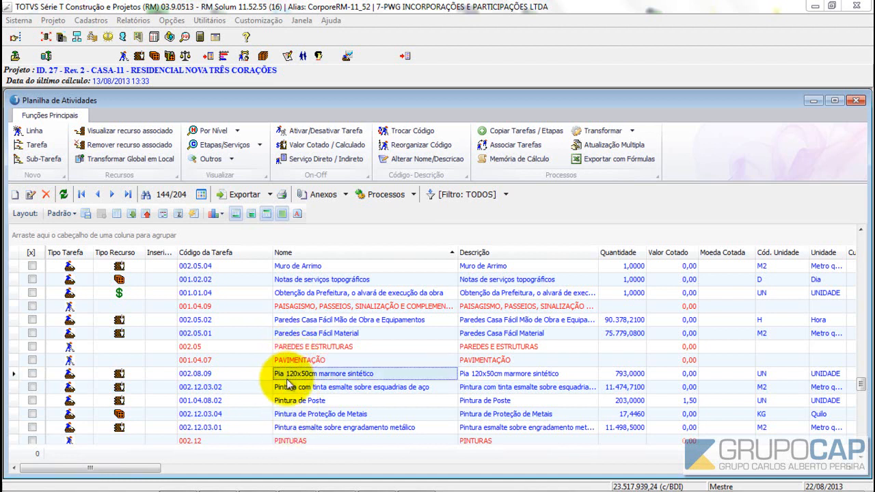
click(334, 401)
click(332, 413)
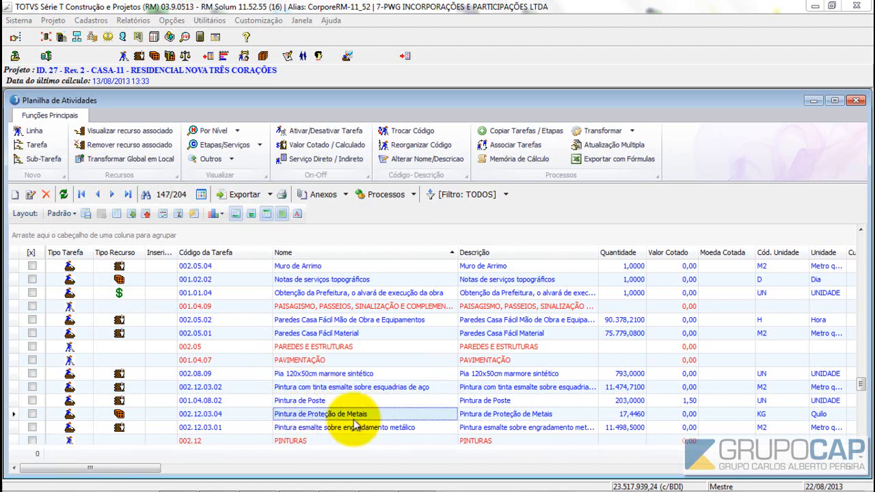
click(324, 427)
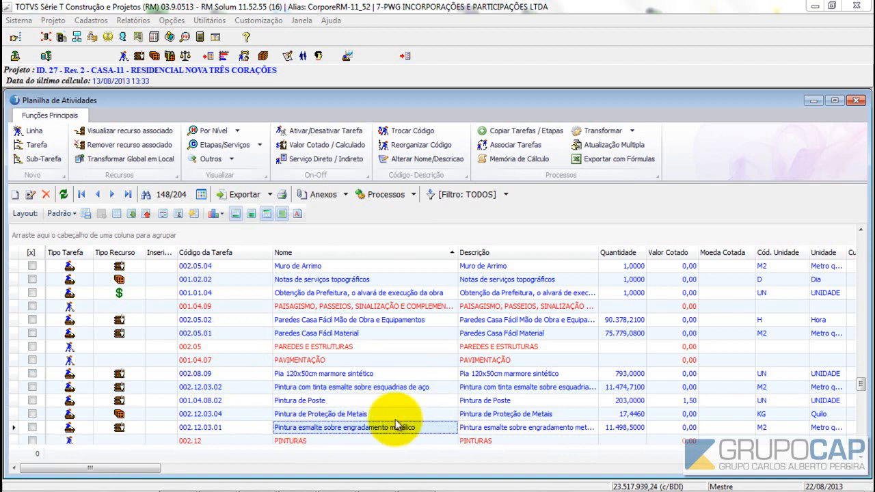
- Review the rest of the activities spreadsheet from the PINTURAS stages down to the last task, Vidros
scroll(390, 420, down, 3)
scroll(385, 397, down, 1)
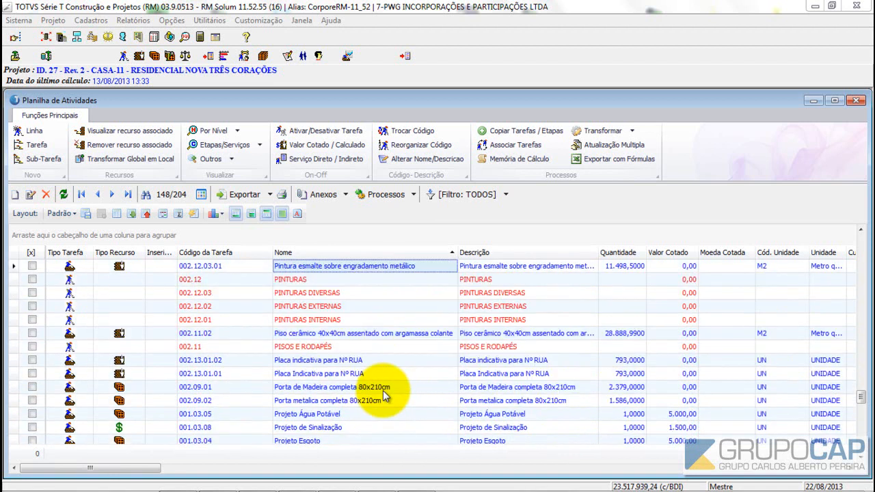
scroll(383, 389, down, 6)
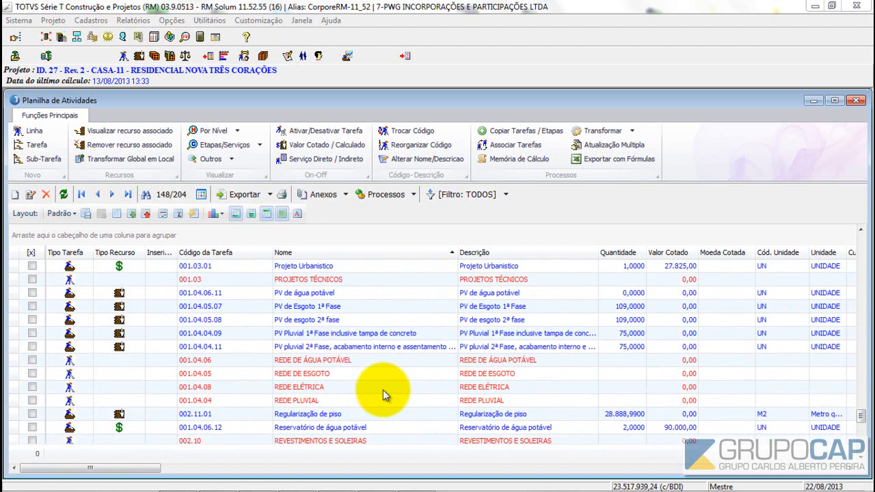
scroll(383, 389, down, 2)
scroll(383, 390, down, 2)
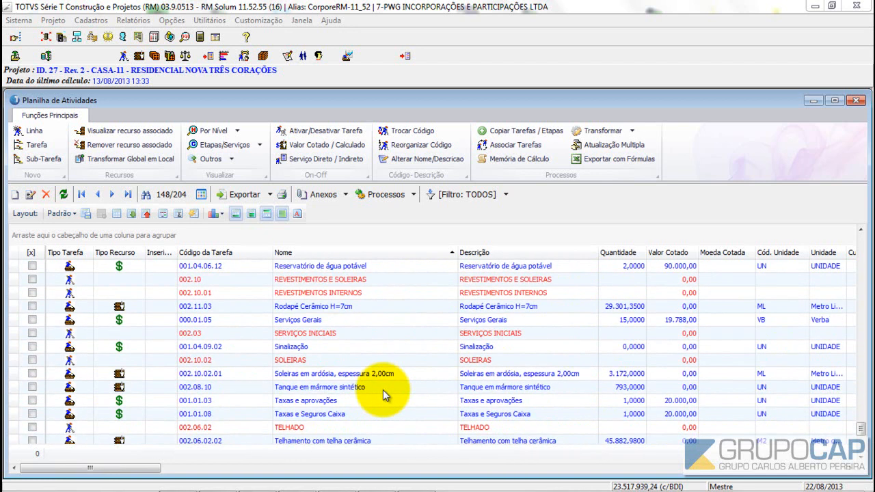
scroll(382, 389, down, 2)
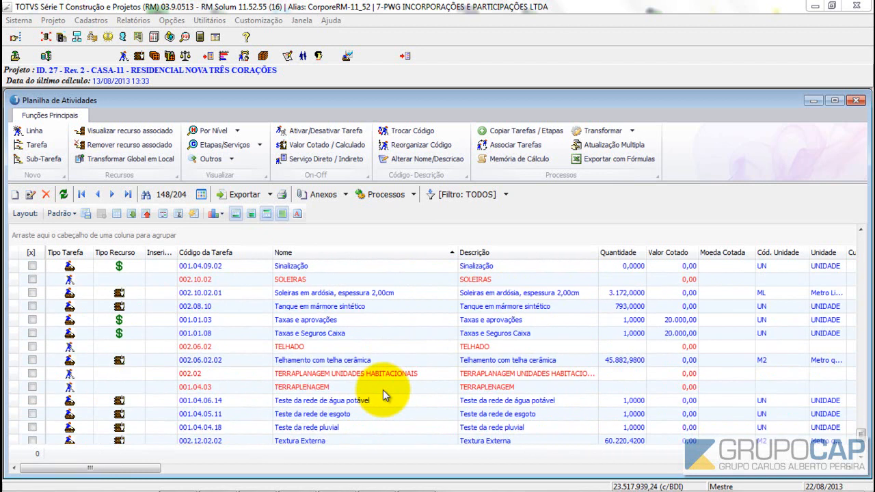
scroll(342, 365, down, 3)
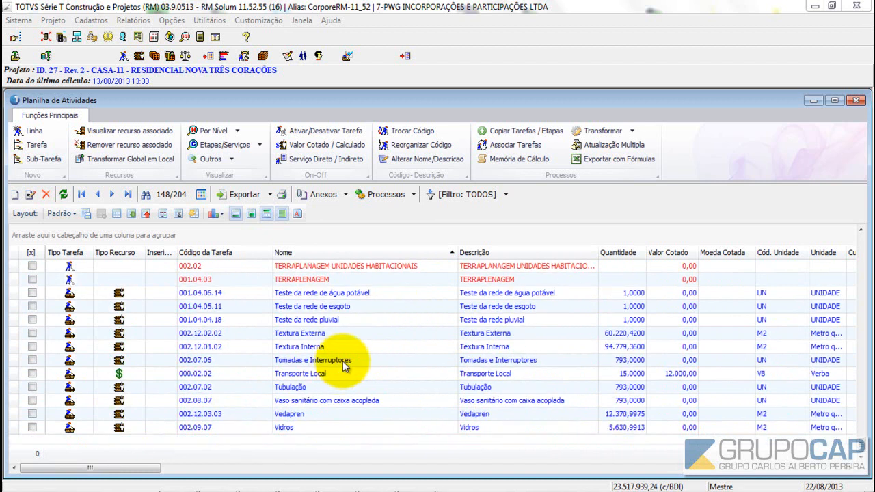
- Examine the task types back up the spreadsheet, covering the REDE DE ÁGUA POTÁVEL stage and the LOTEAMENTO row
scroll(343, 366, up, 7)
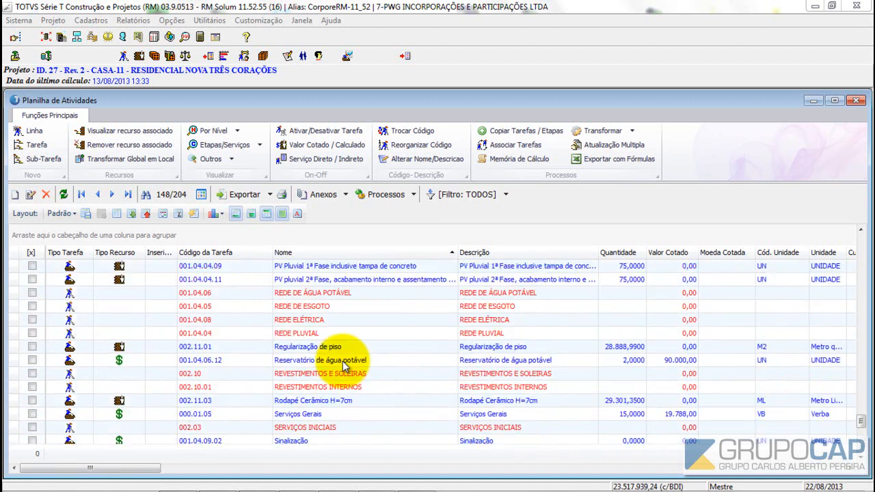
scroll(344, 366, up, 2)
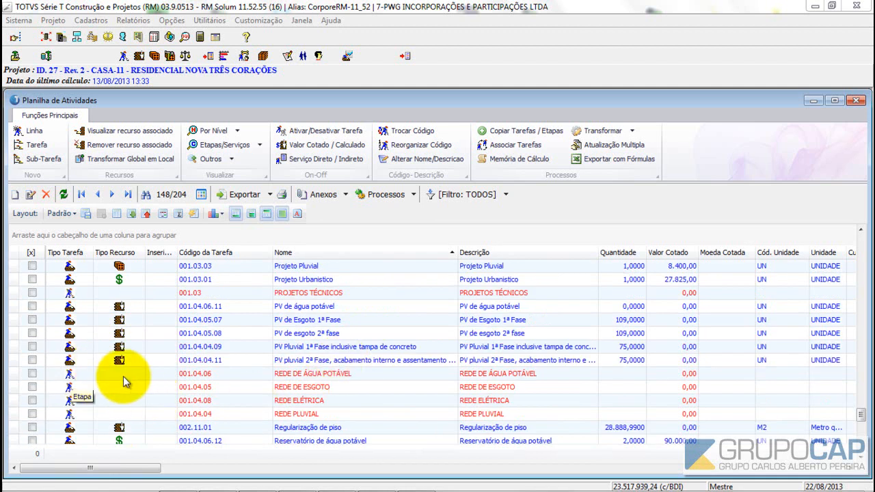
scroll(226, 369, up, 3)
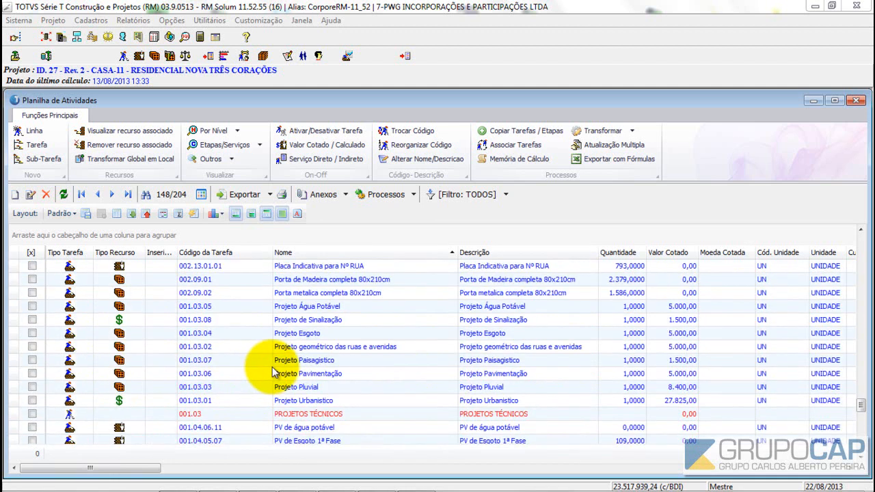
scroll(272, 367, up, 10)
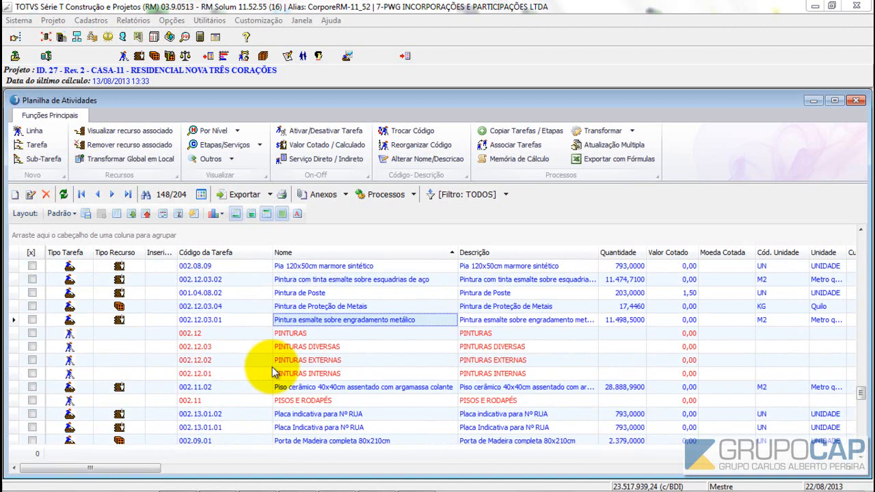
scroll(272, 367, up, 2)
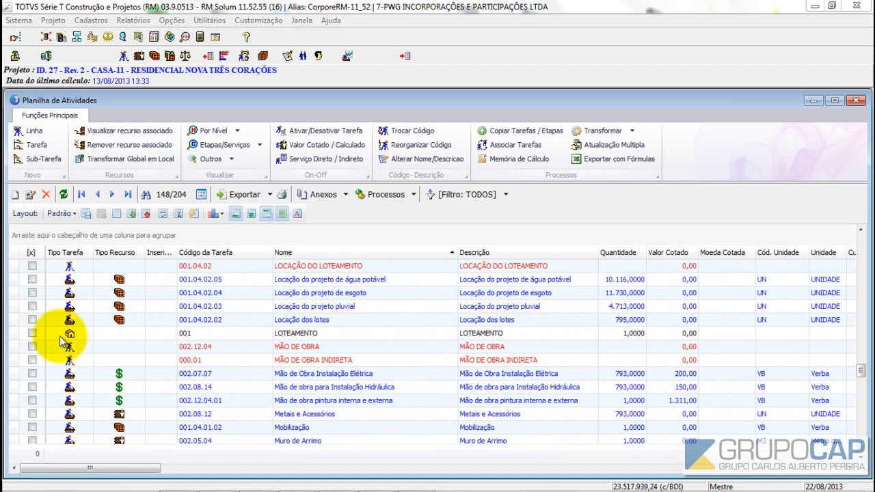
scroll(322, 309, up, 10)
scroll(321, 311, up, 4)
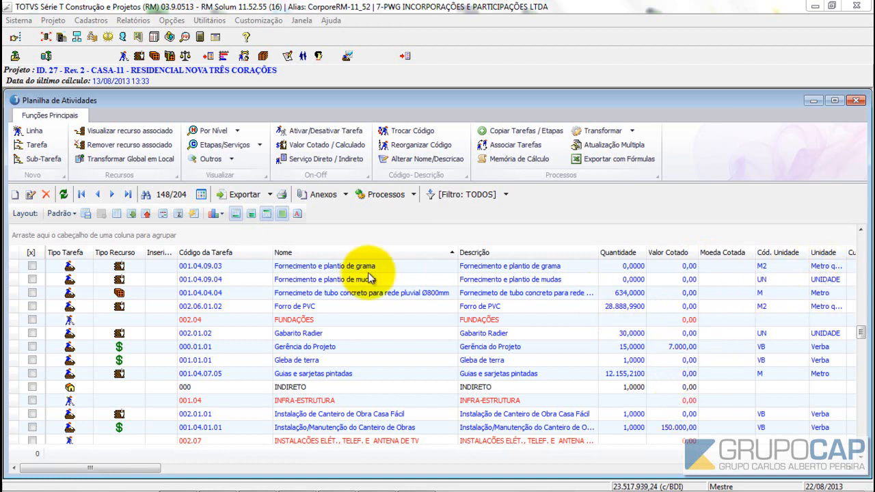
- Close the activities spreadsheet and point out the Geração de Pedido Extra command
click(857, 102)
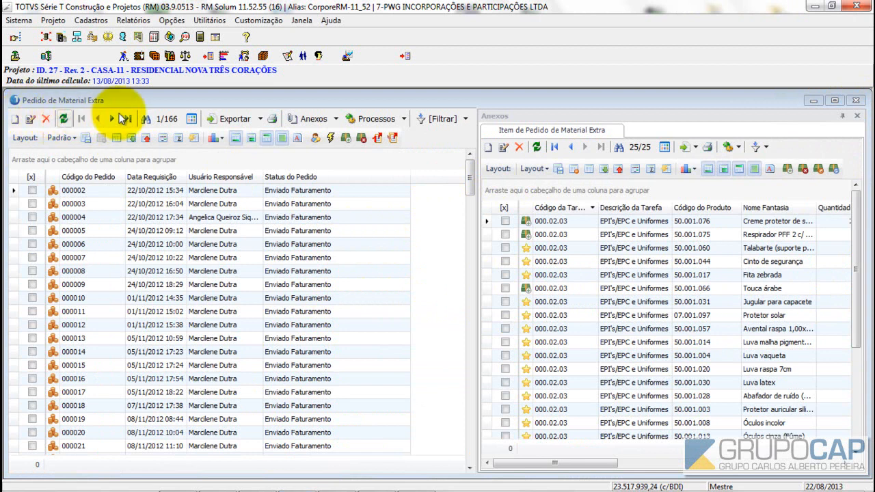
click(164, 22)
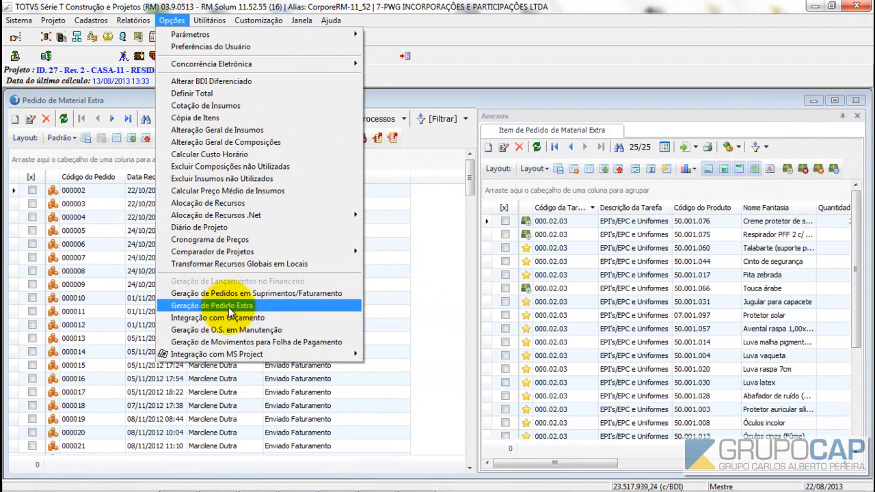
click(425, 256)
- Review the existing extra material orders and their statuses, from order 000008 down to the most recent one
click(161, 271)
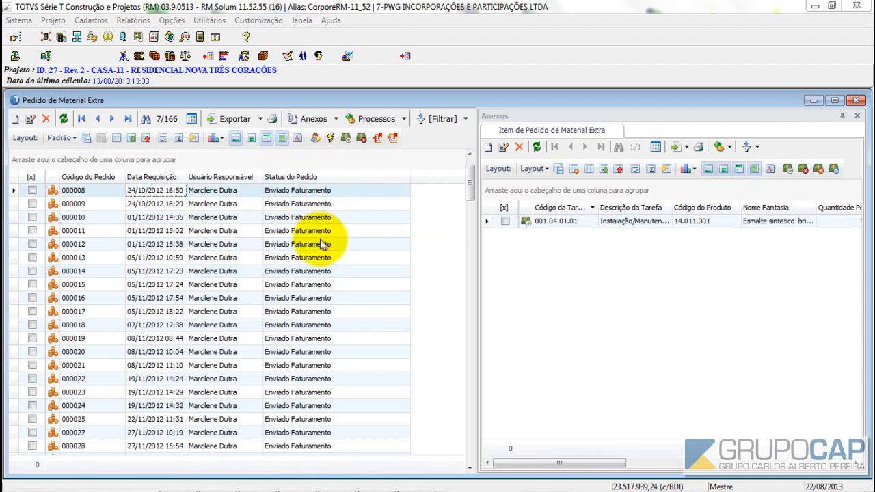
scroll(321, 245, down, 20)
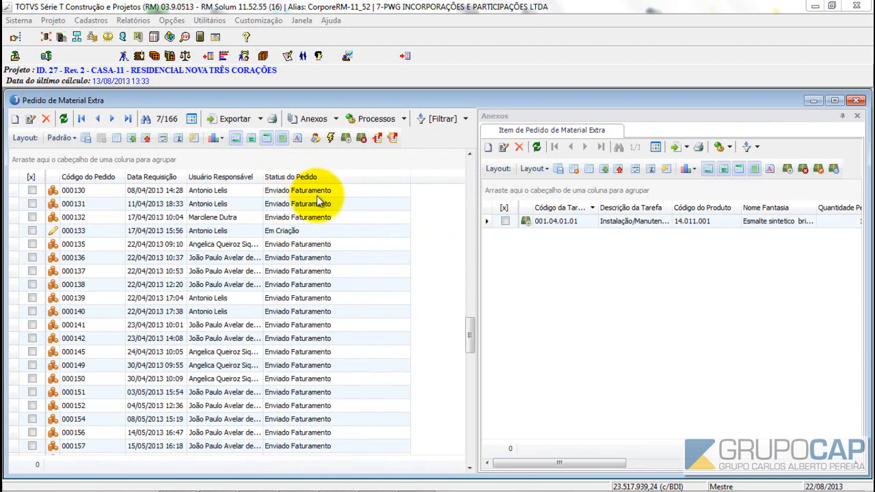
click(283, 230)
scroll(327, 244, down, 15)
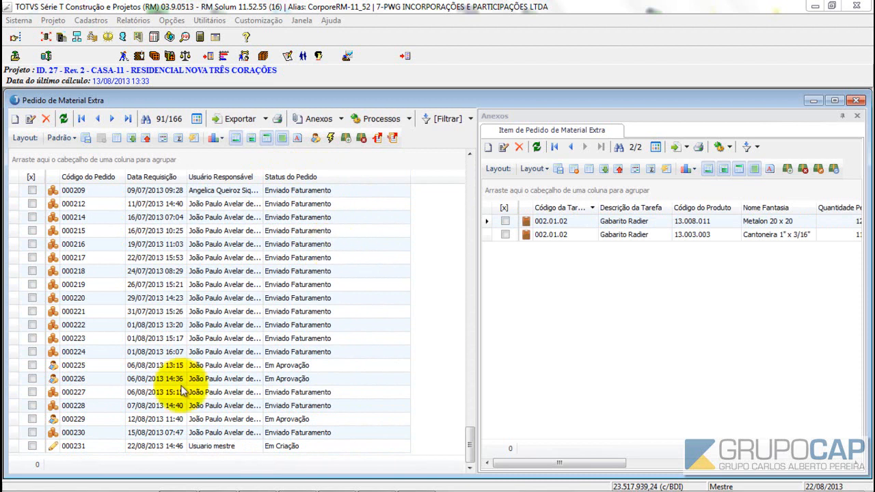
- Create and save a new extra material order, keeping movement type 1.1.89 and generation type Por Tarefa
click(15, 120)
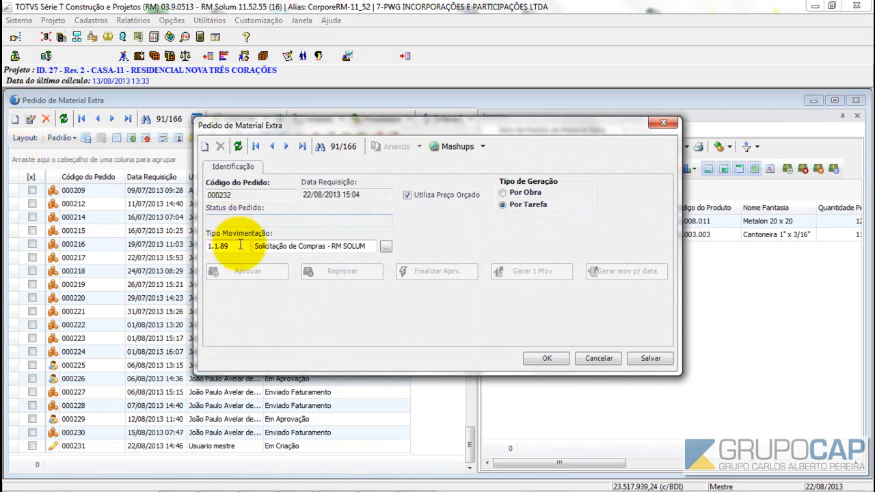
drag(228, 247, 191, 246)
drag(235, 196, 210, 196)
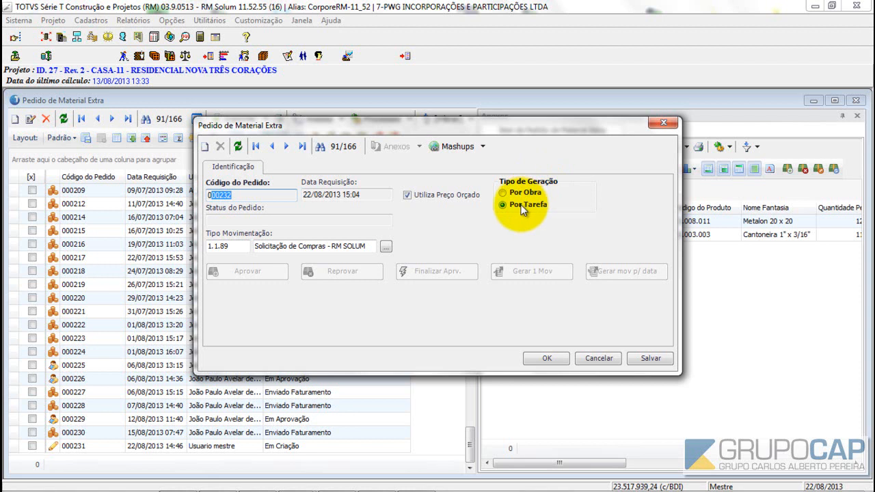
click(645, 361)
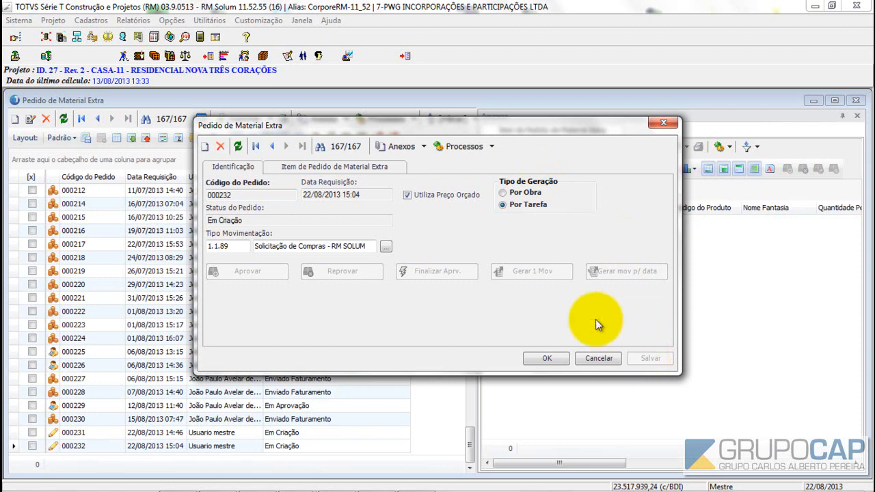
- Start a new item in the order's list of extra material items, ready for its task
click(298, 168)
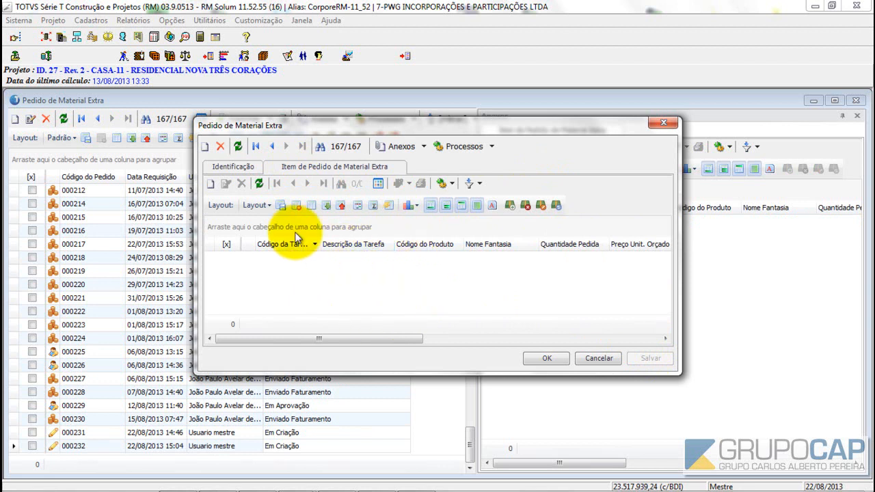
click(210, 185)
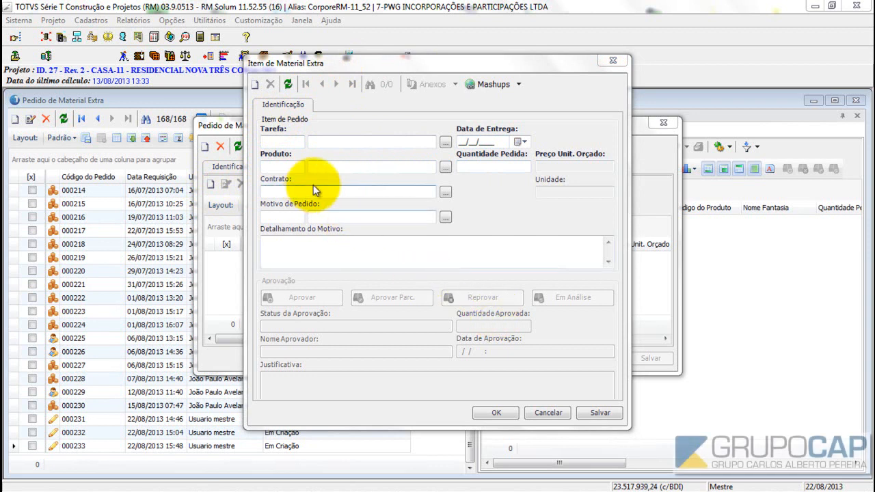
click(292, 140)
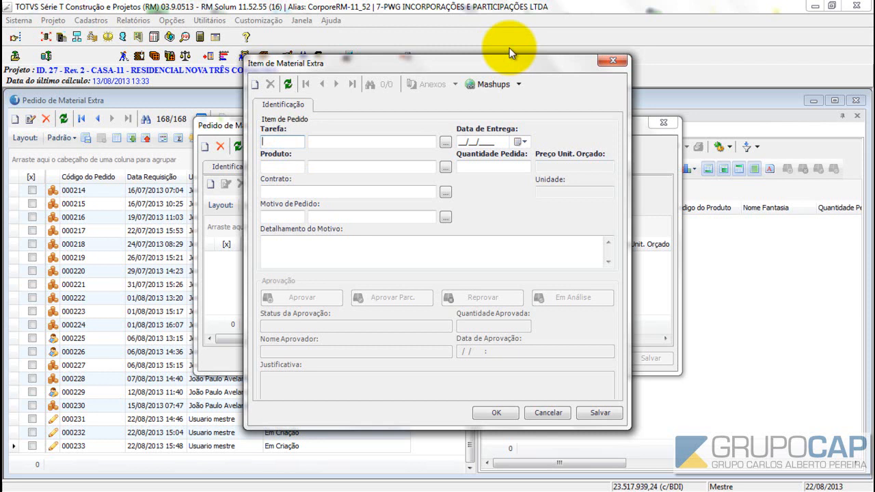
- Look up the item's task, listing all activities with the name filter %, and maximize the task list
click(445, 144)
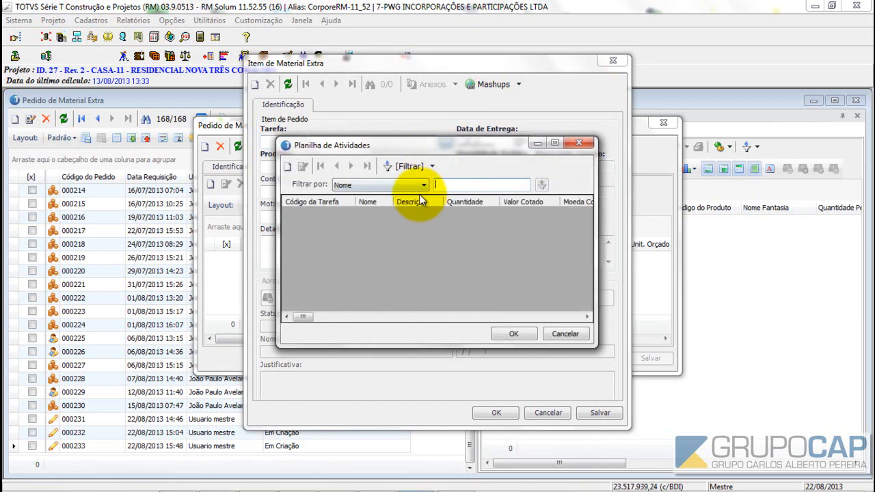
text(%)
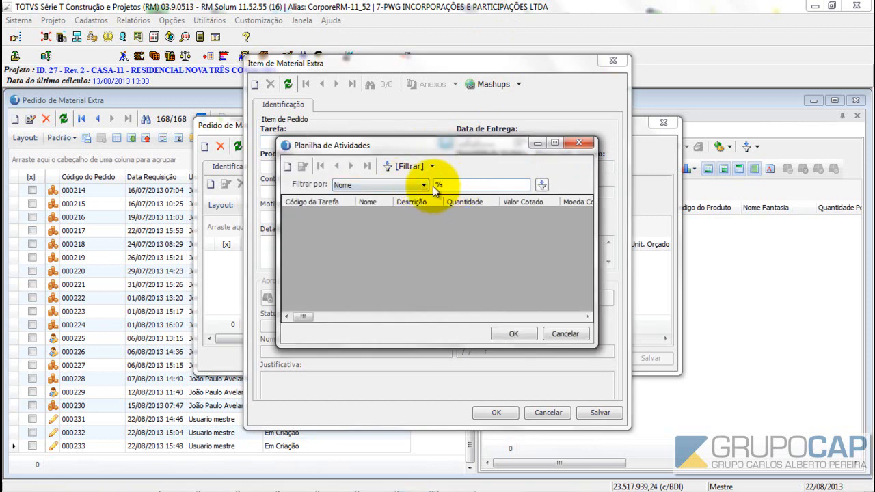
double_click(439, 185)
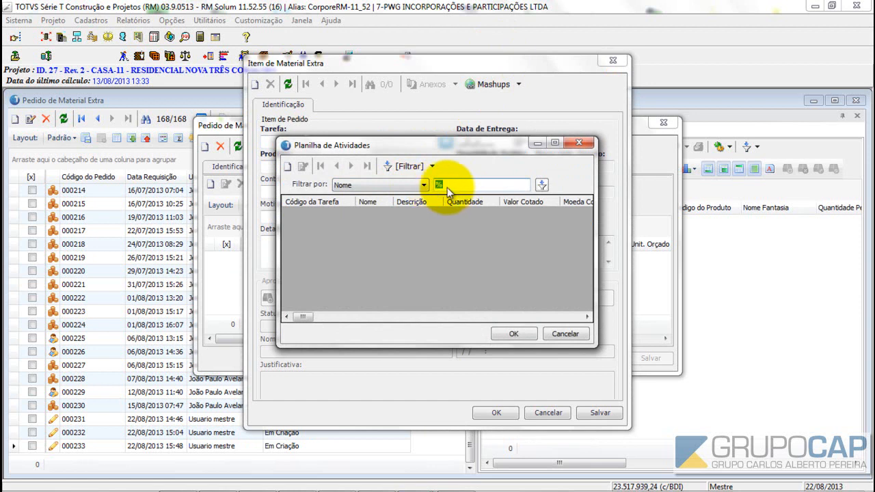
click(542, 185)
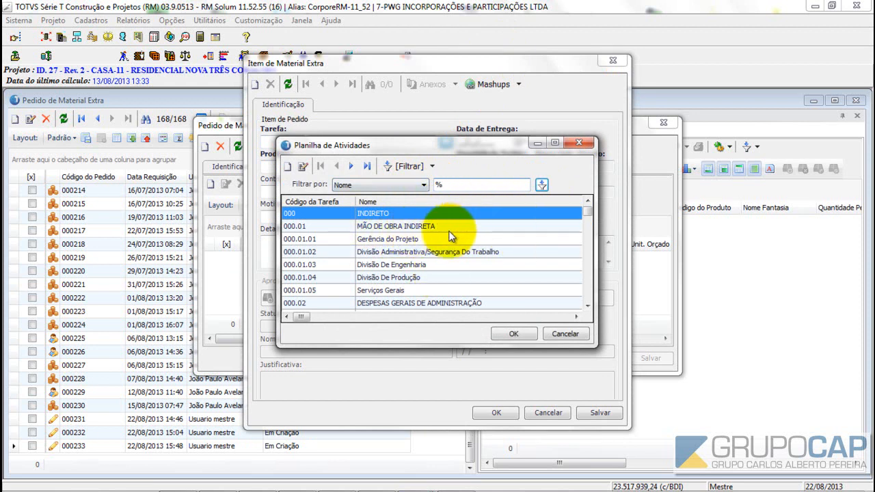
drag(595, 345, 783, 417)
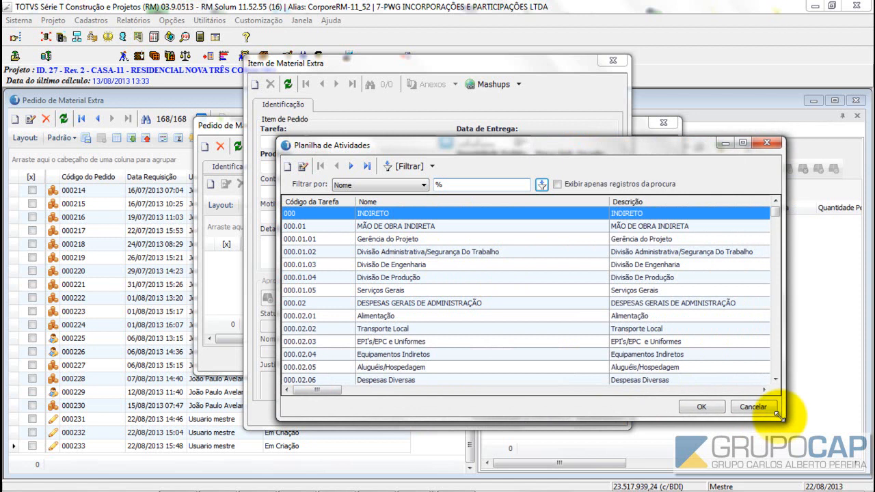
click(745, 142)
- Examine the indirect-cost stages MÃO DE OBRA INDIRETA and DESPESAS GERAIS DE ADMINISTRAÇÃO with their tasks
click(409, 186)
scroll(410, 190, down, 7)
scroll(409, 191, down, 8)
scroll(443, 208, up, 8)
scroll(444, 206, up, 8)
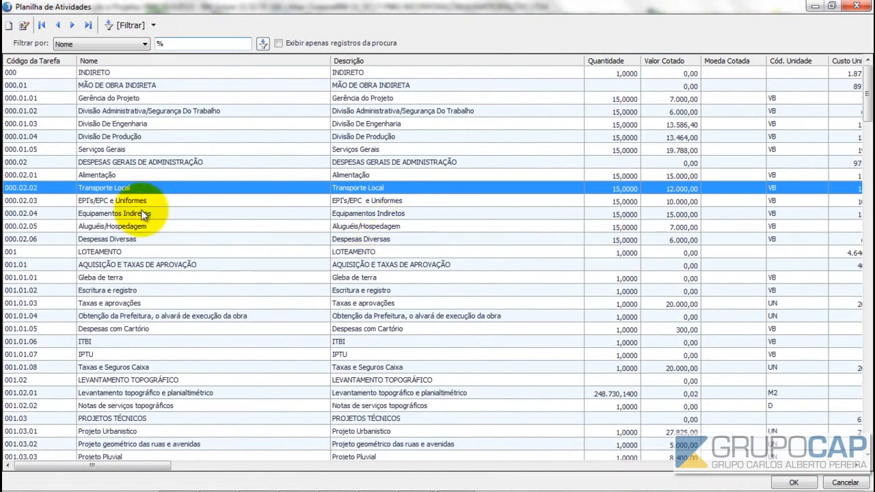
click(132, 213)
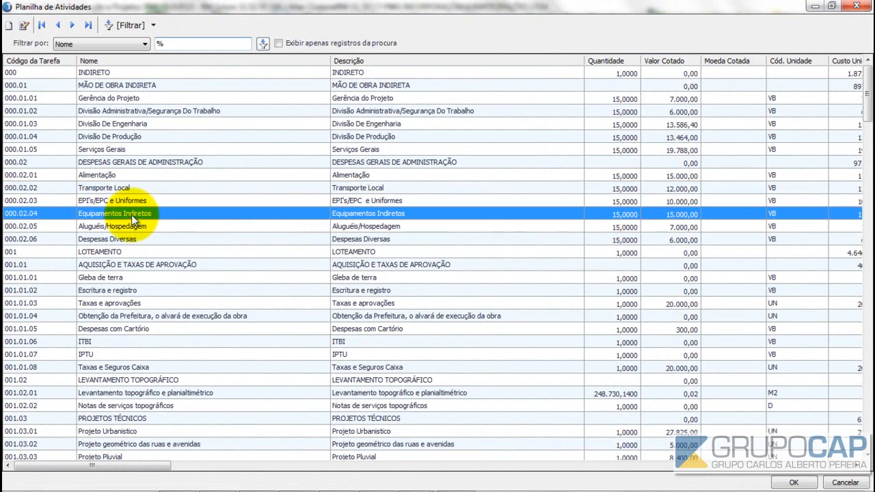
click(124, 226)
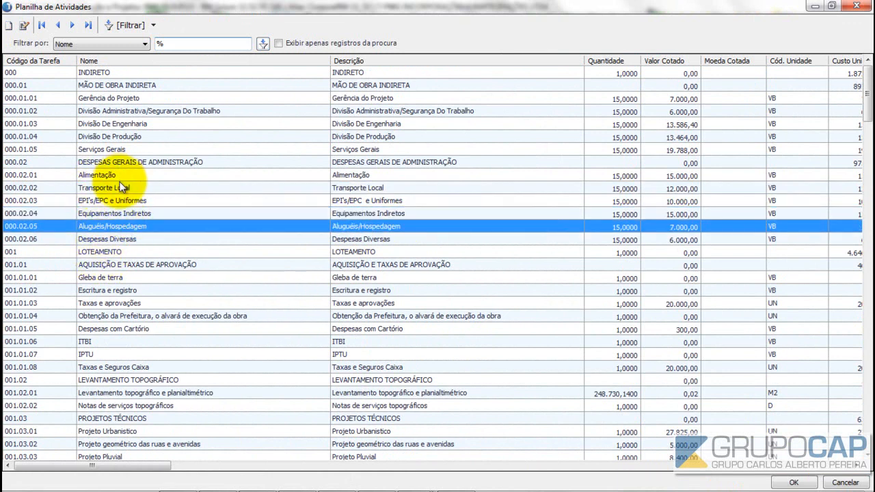
click(118, 164)
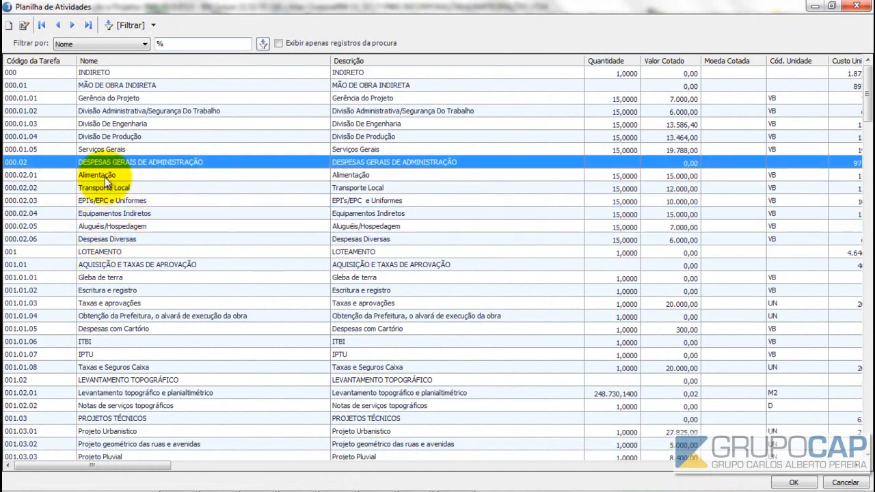
click(23, 86)
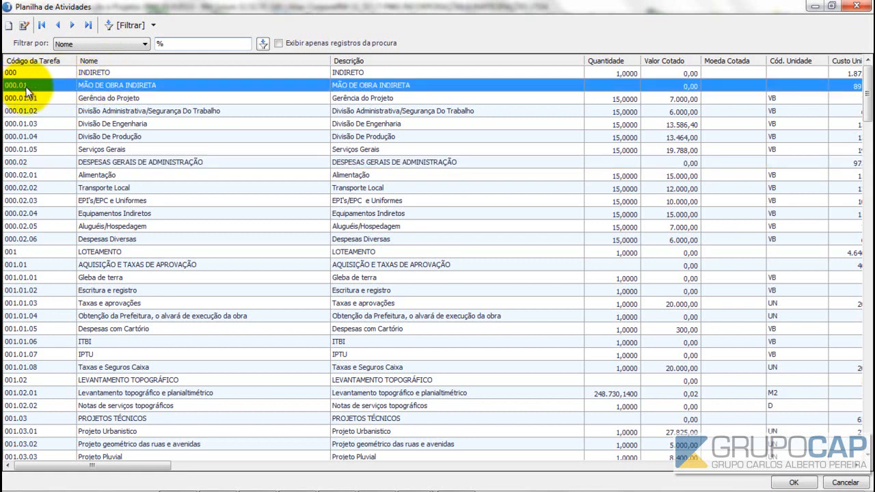
click(112, 98)
- Examine the LOTEAMENTO tasks, from Gleba de terra and Escritura e registro down to the topographic survey and technical projects
scroll(114, 113, down, 1)
scroll(113, 112, down, 3)
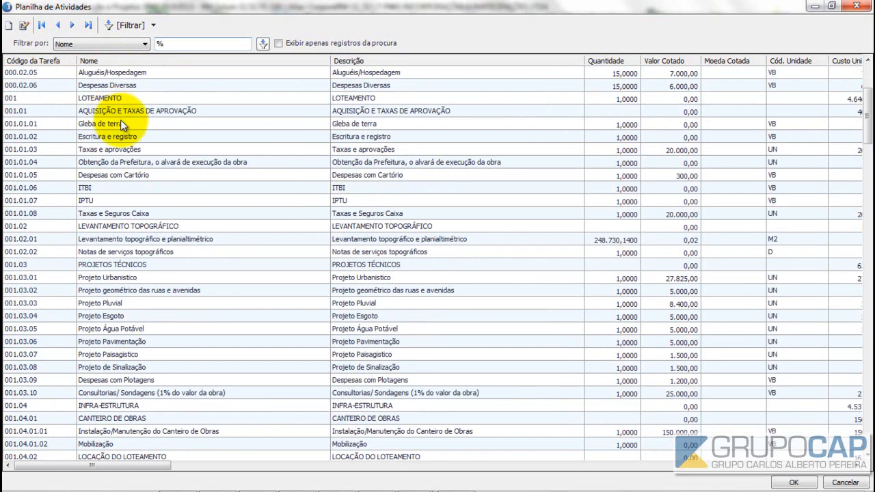
scroll(121, 121, down, 1)
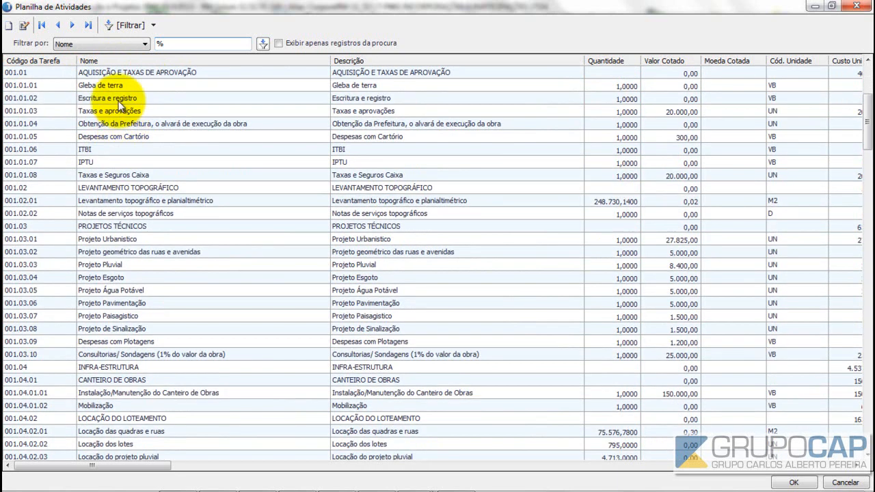
click(119, 101)
scroll(126, 112, down, 2)
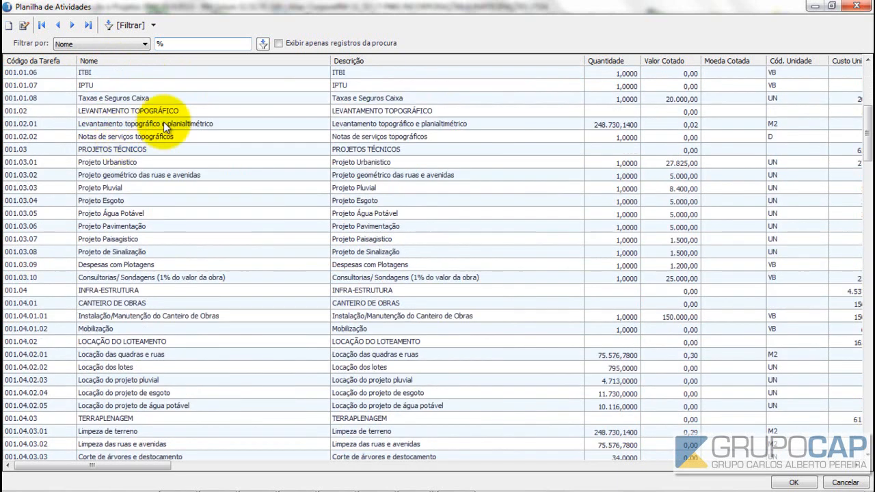
- Restore the task list's window size and find task 001.04.06.01, the Ø50mm pipe supply under REDE DE ÁGUA POTÁVEL
click(831, 6)
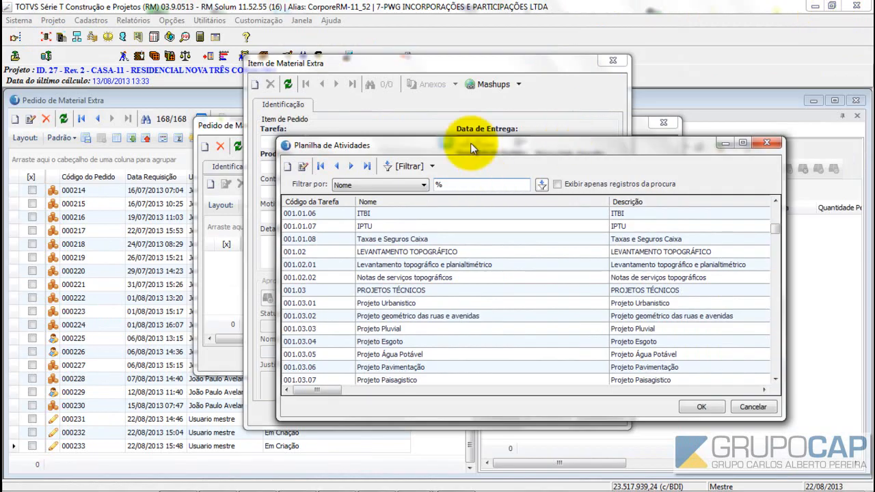
drag(470, 147, 409, 144)
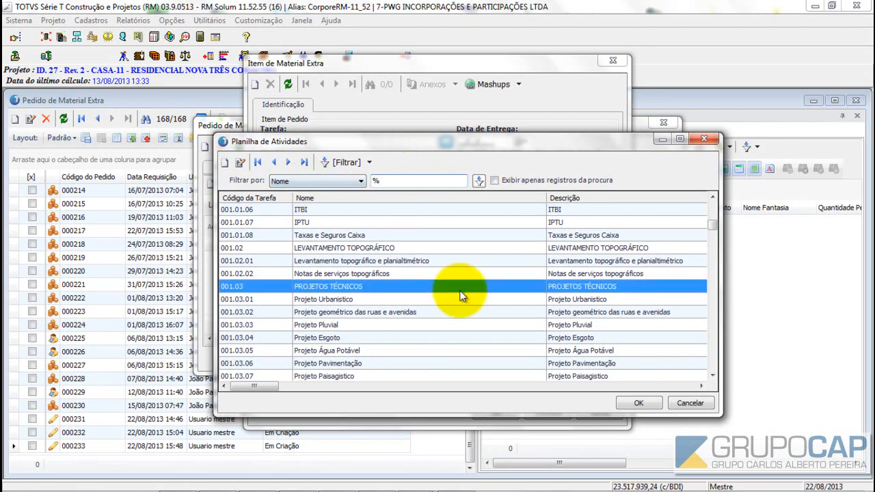
scroll(464, 292, down, 3)
scroll(464, 283, down, 9)
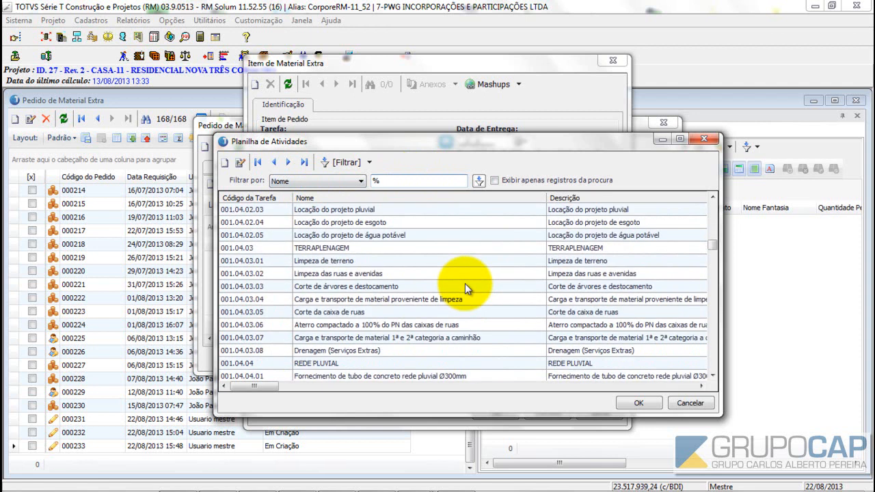
scroll(464, 279, down, 8)
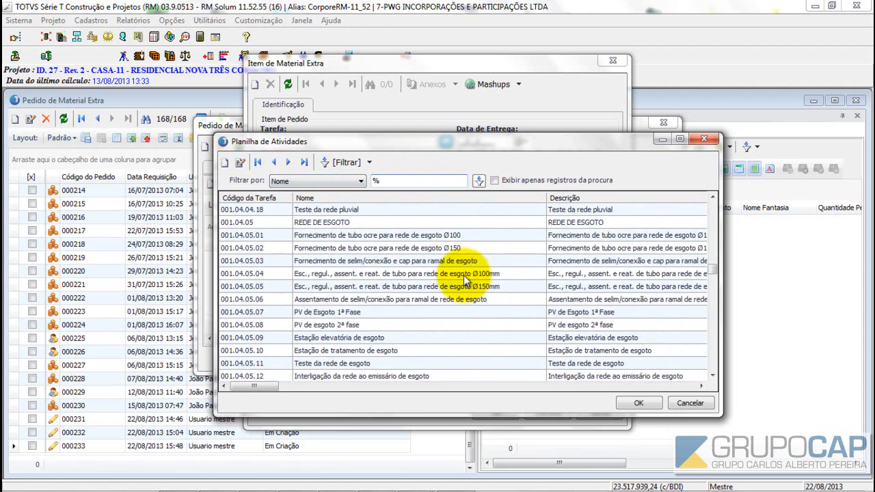
scroll(463, 277, up, 1)
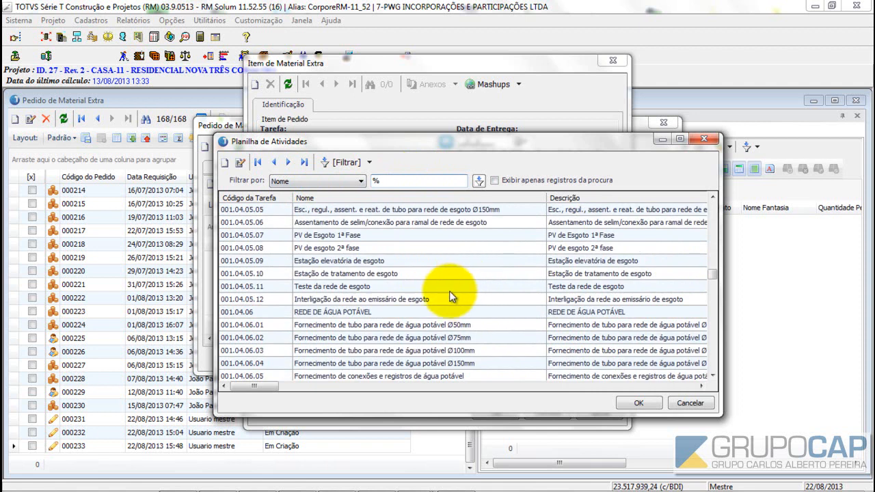
scroll(424, 321, down, 2)
click(359, 250)
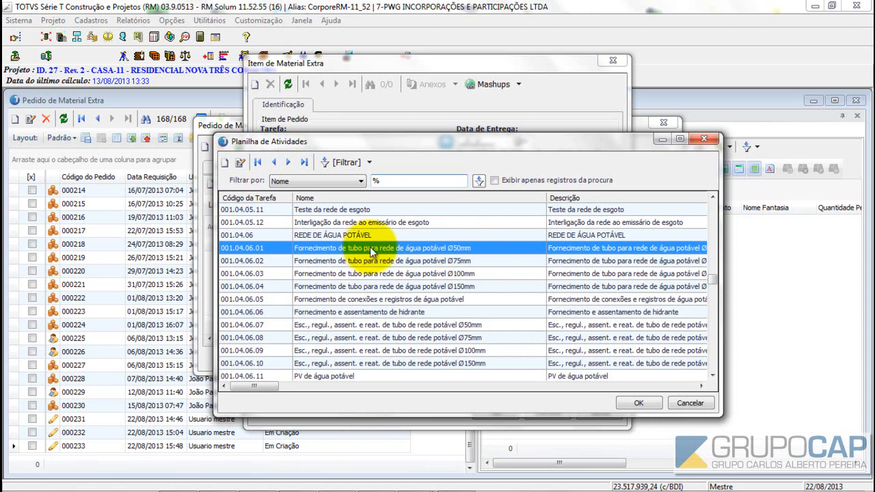
- Compare the drinking-water pipe supply tasks for the Ø50mm, Ø75mm, Ø100mm and Ø150mm diameters
click(457, 261)
click(462, 248)
click(455, 261)
click(465, 246)
click(458, 261)
click(460, 248)
click(455, 261)
click(453, 274)
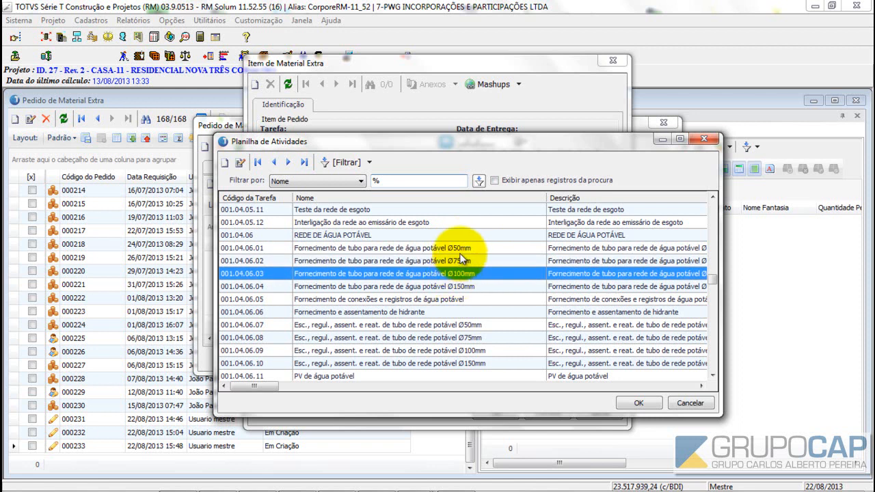
click(458, 247)
click(471, 264)
click(464, 274)
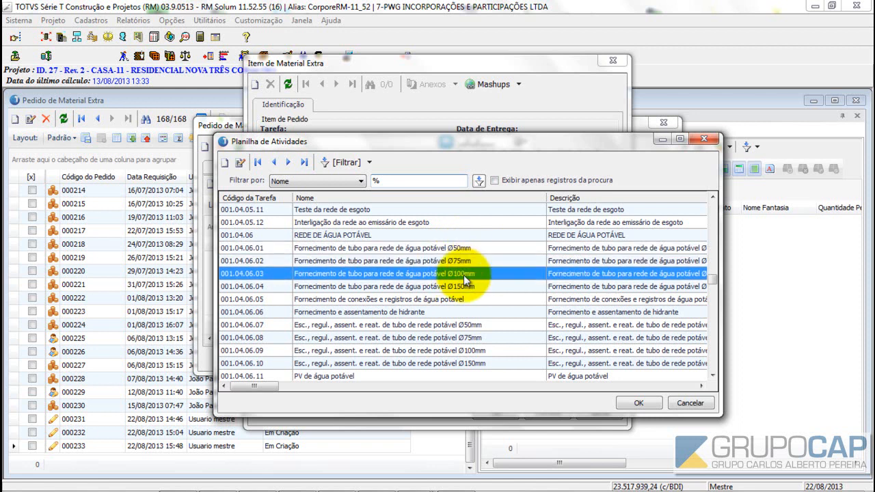
click(459, 287)
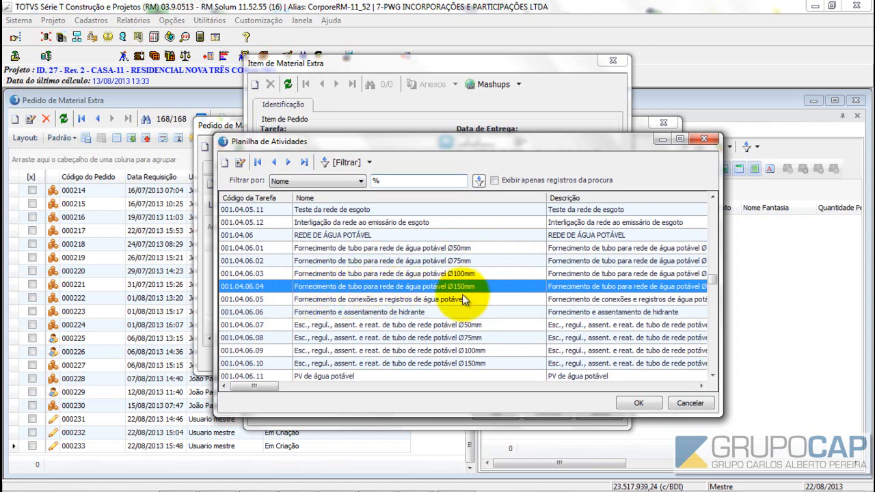
- Select task 001.04.06.02, the Ø75mm pipe supply for the drinking-water network
click(476, 261)
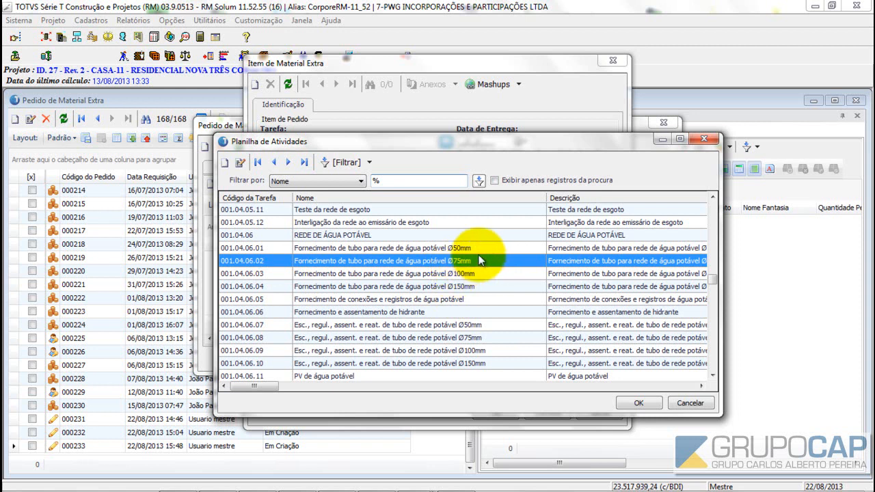
click(456, 274)
click(432, 261)
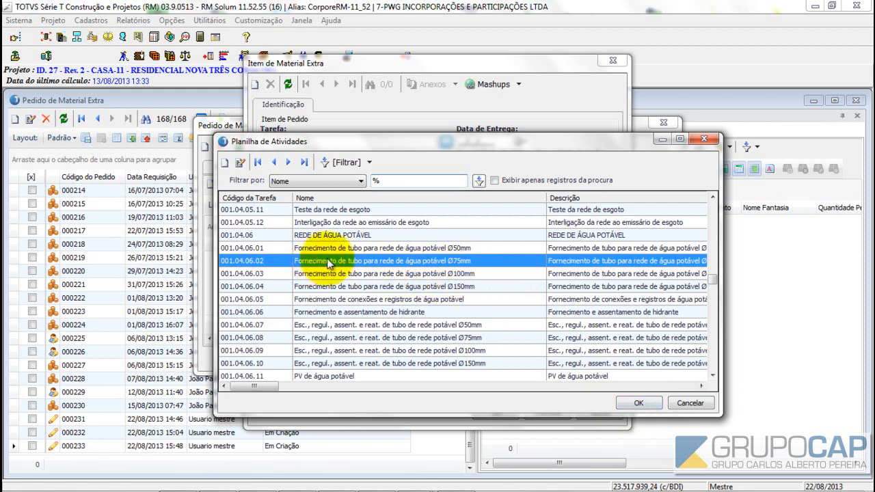
- Assign the selected Ø75mm pipe supply task to the item and set its delivery date to 05/09/2013
click(630, 402)
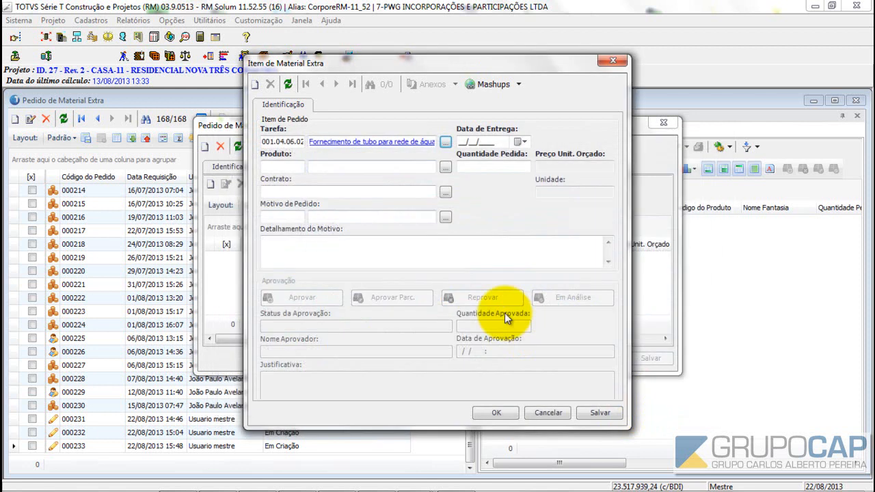
click(523, 142)
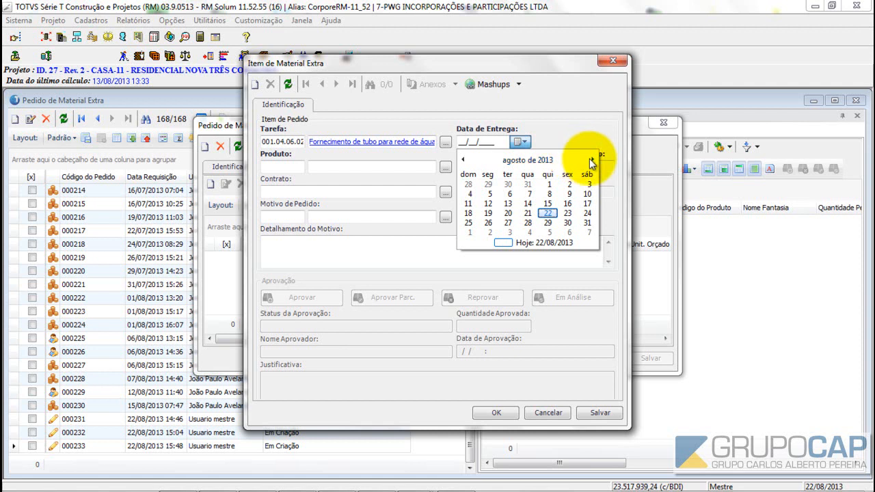
click(593, 159)
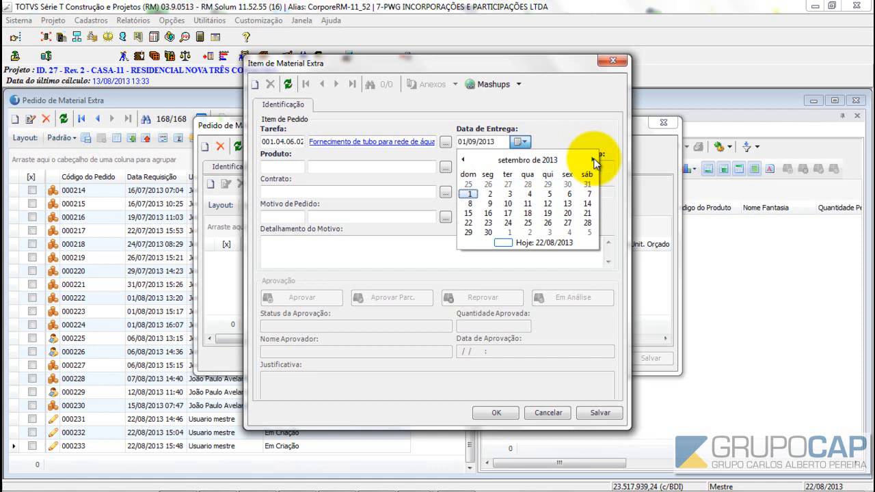
click(462, 160)
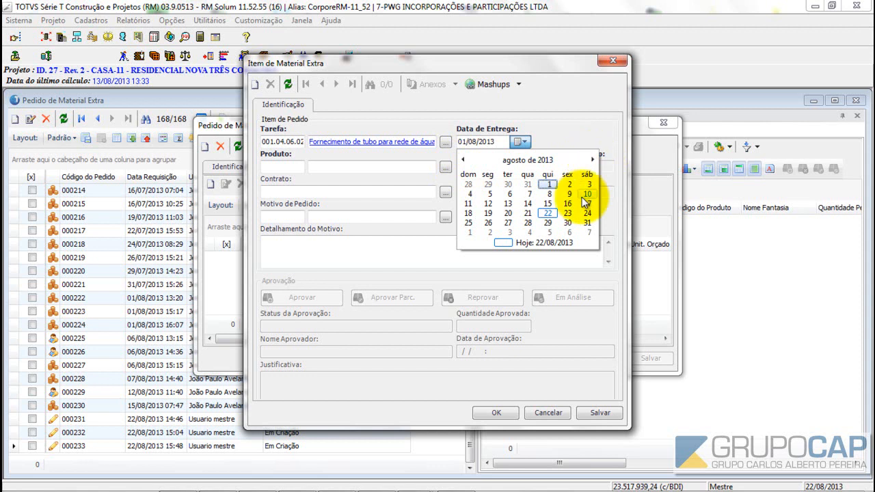
click(591, 161)
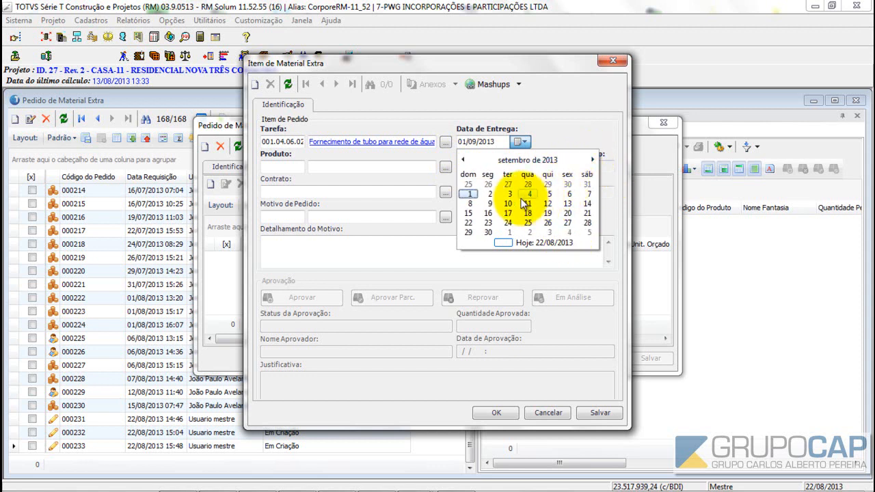
click(548, 194)
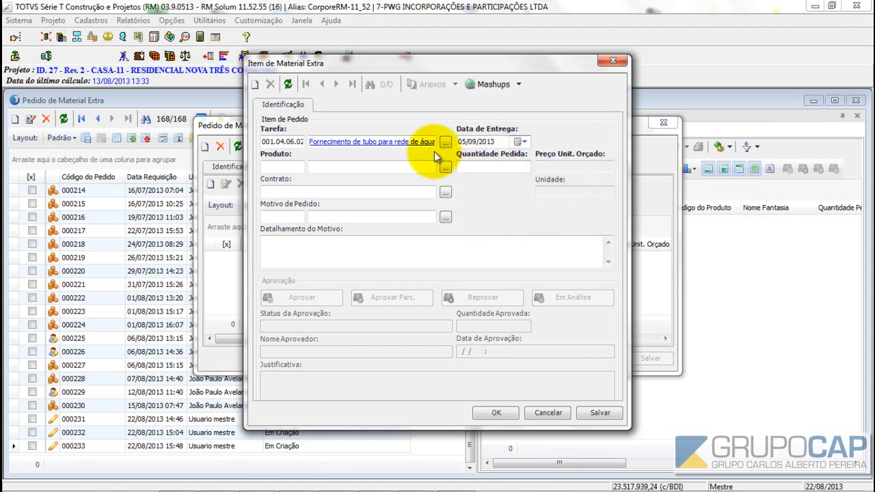
- Search the item's product list by Nome Fantasia for "aço", then enlarge the list window and widen the Nome Fantasia column
click(445, 168)
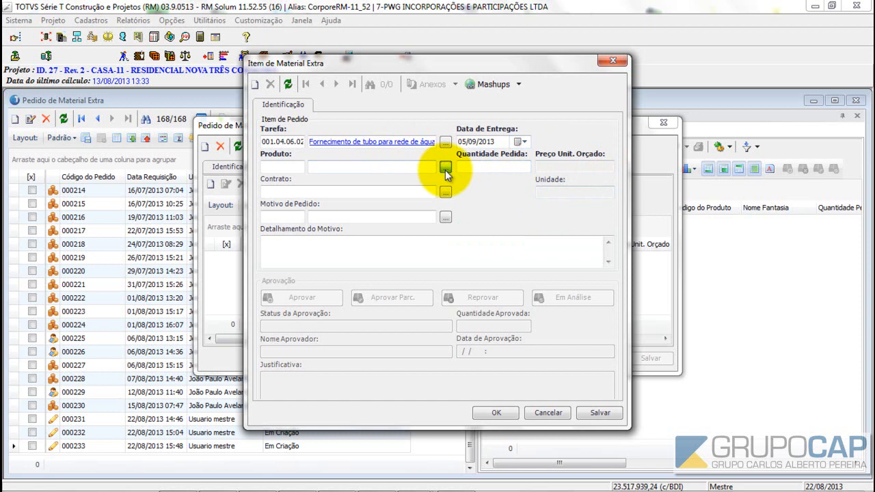
drag(447, 152, 425, 181)
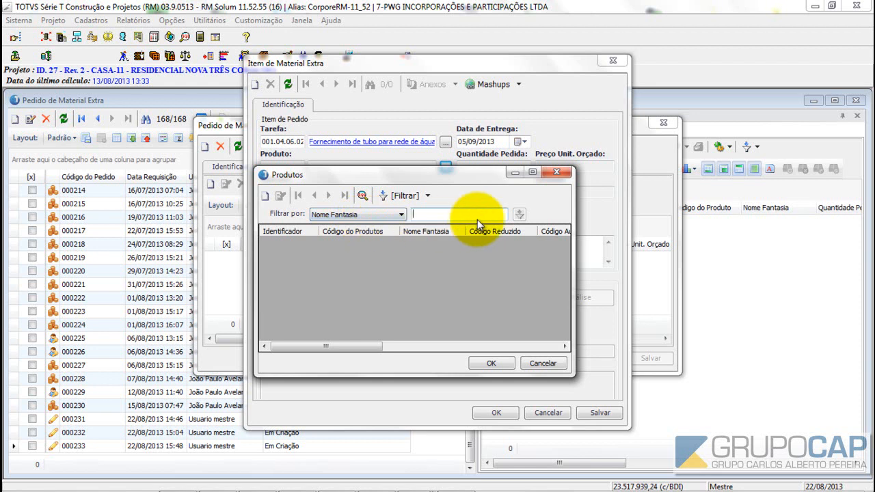
text(aço)
key(Return)
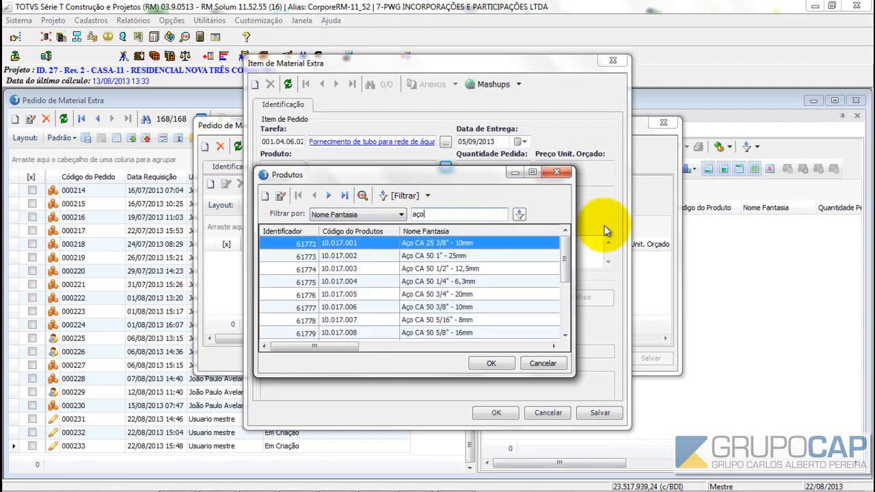
drag(573, 222, 828, 236)
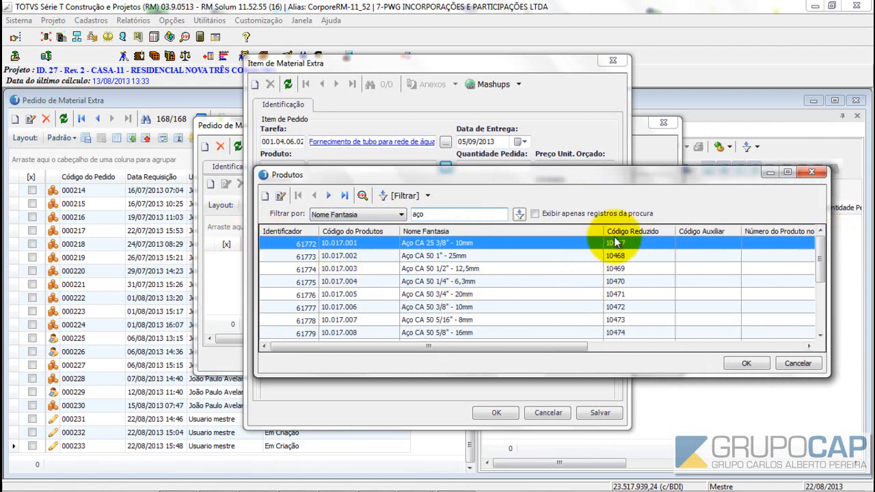
drag(605, 234, 668, 236)
- Compare the Aço CA 50 products by diameter in the maximized list, sorted by Código do Produtos
click(551, 281)
scroll(553, 271, down, 3)
scroll(557, 268, up, 2)
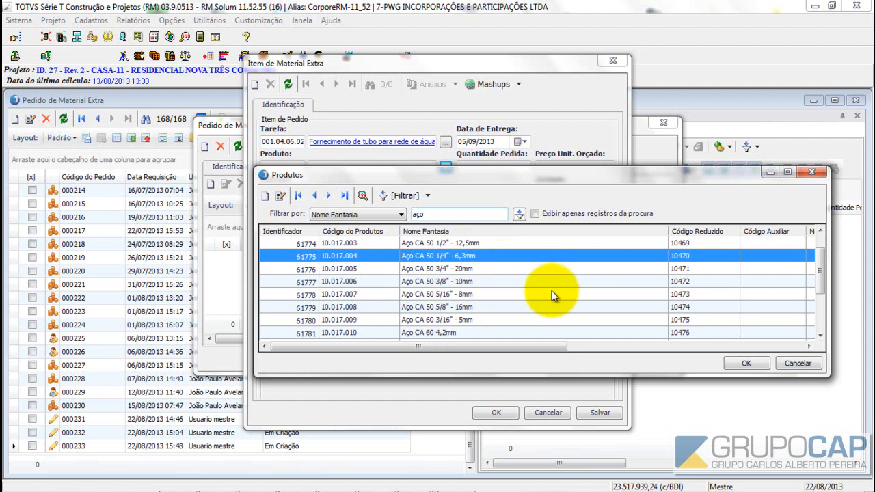
click(474, 271)
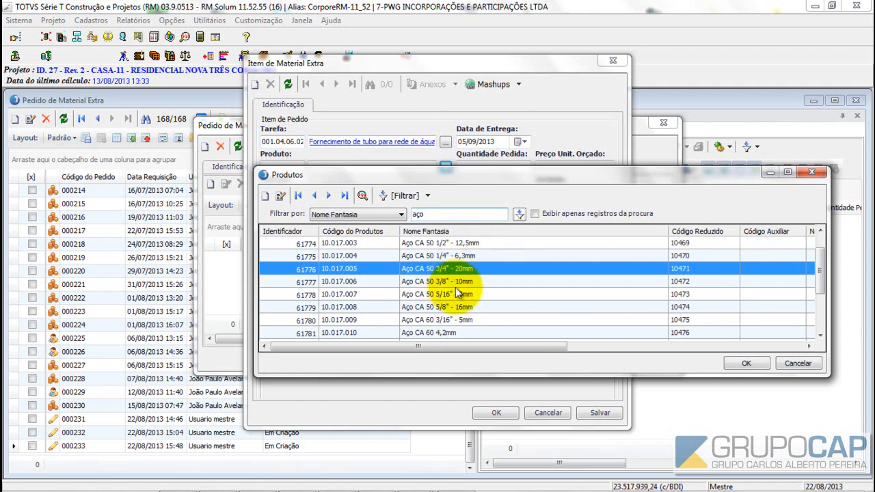
click(488, 281)
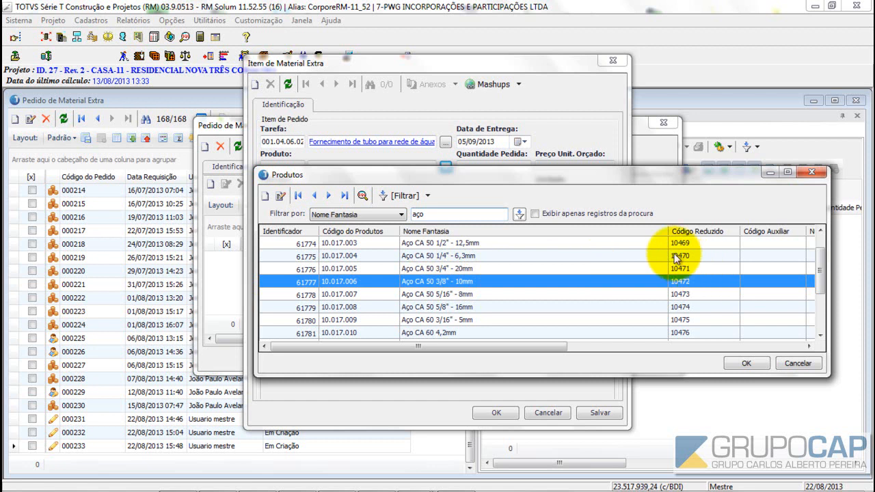
drag(668, 230, 577, 231)
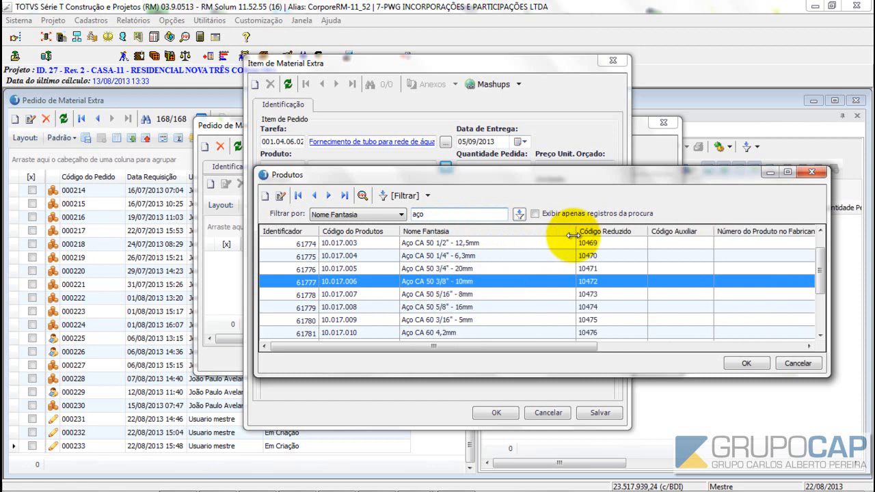
click(787, 172)
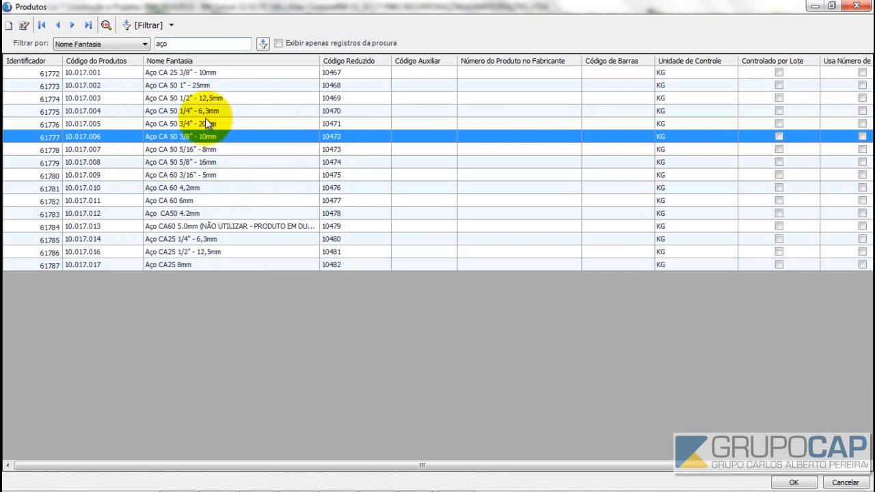
click(81, 61)
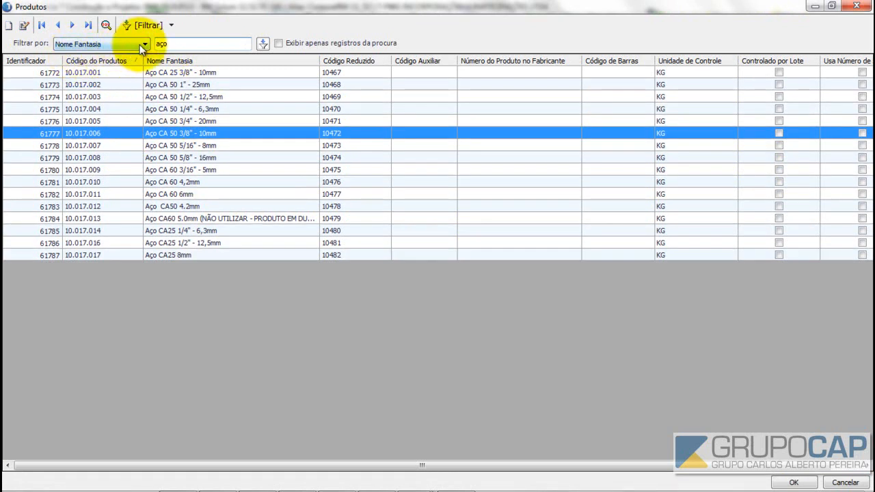
- Filter the products by Código do Produtos with "%04" and look through the equipment, vehicle, fuel and lubricant products
click(143, 45)
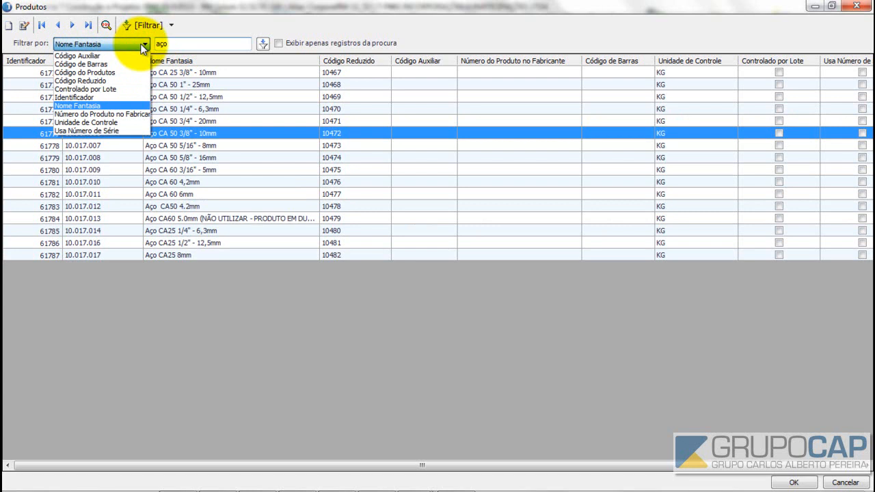
click(117, 70)
click(165, 43)
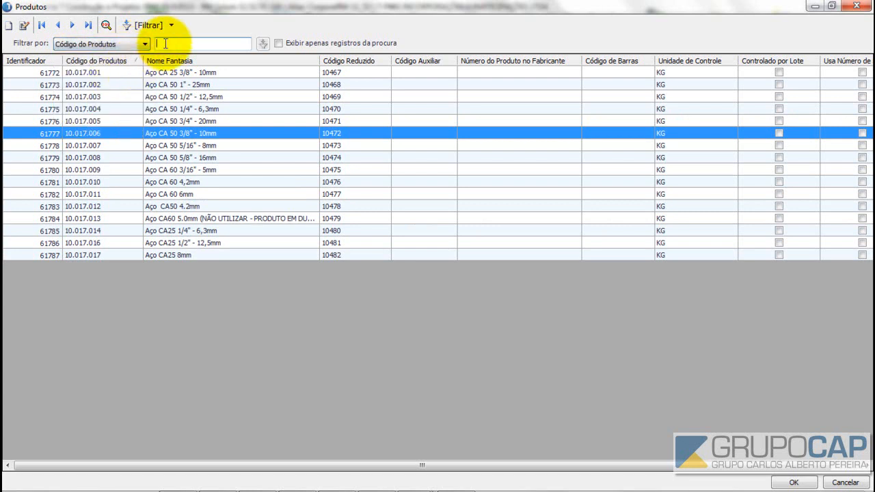
text(04)
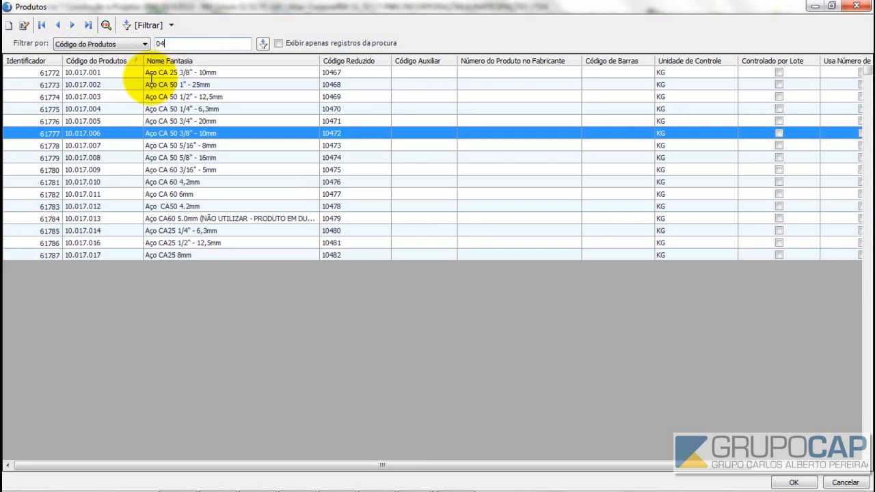
key(Home)
text(%)
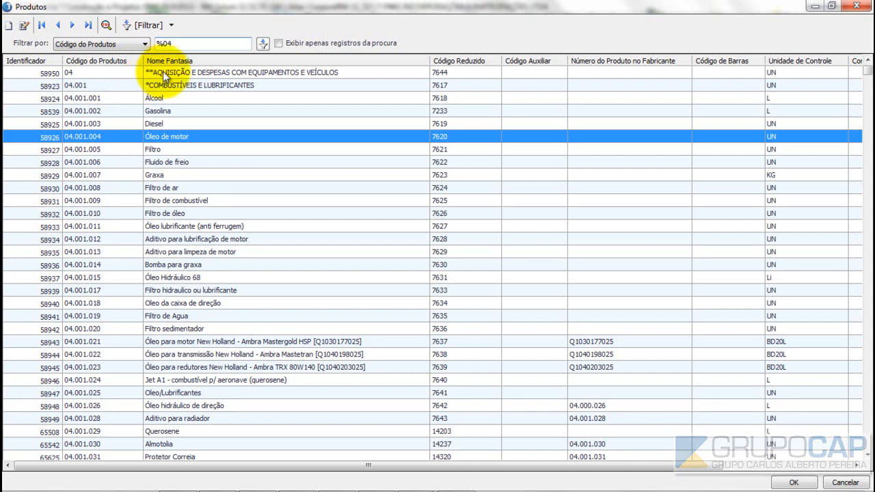
click(329, 75)
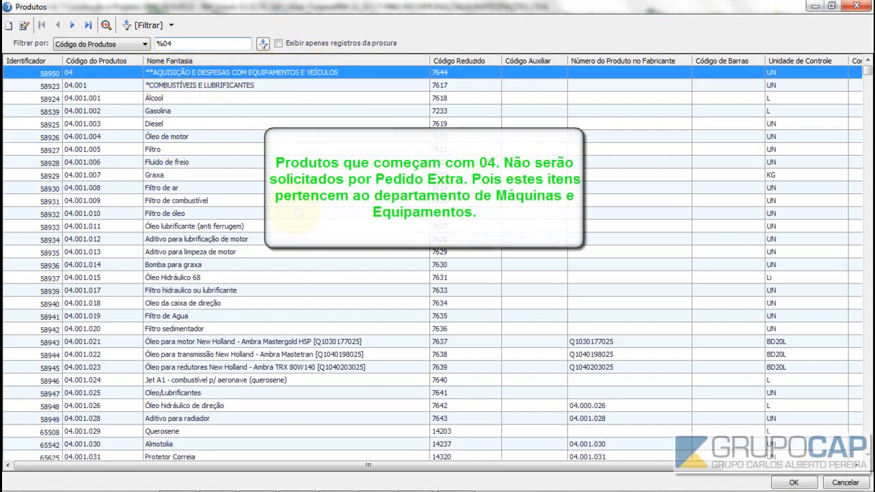
scroll(348, 246, down, 8)
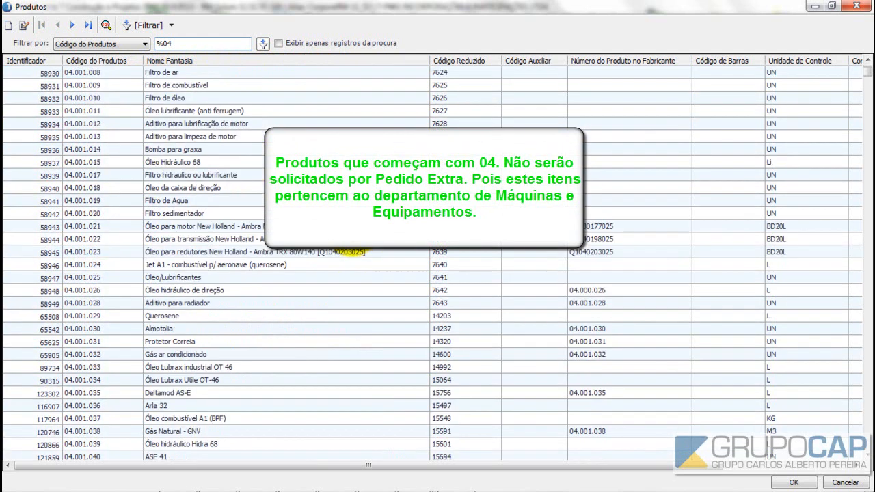
scroll(301, 273, down, 3)
scroll(229, 239, up, 9)
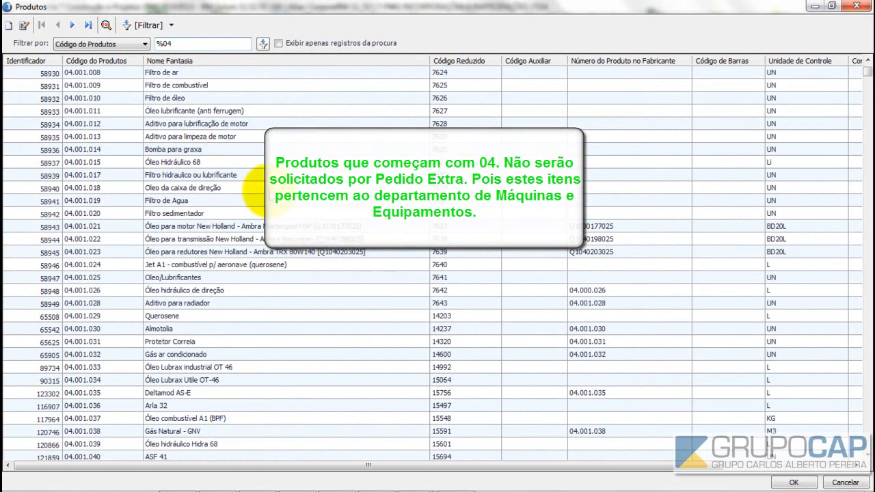
scroll(311, 215, up, 3)
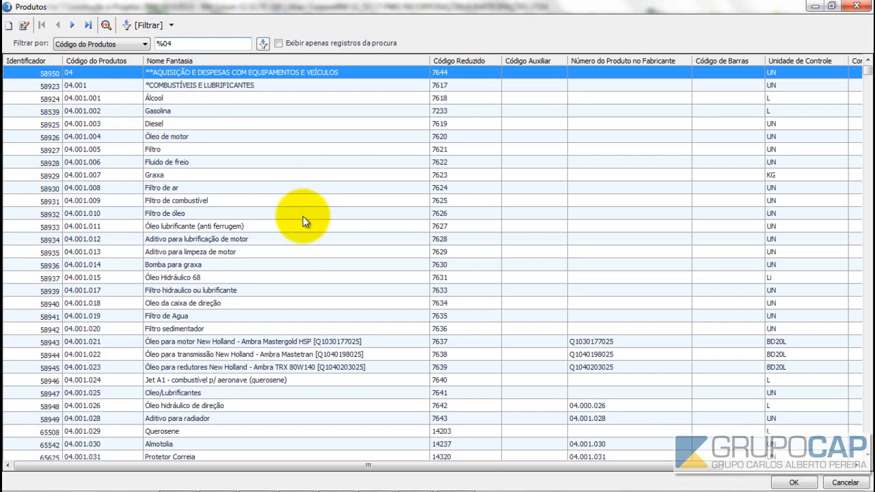
click(175, 43)
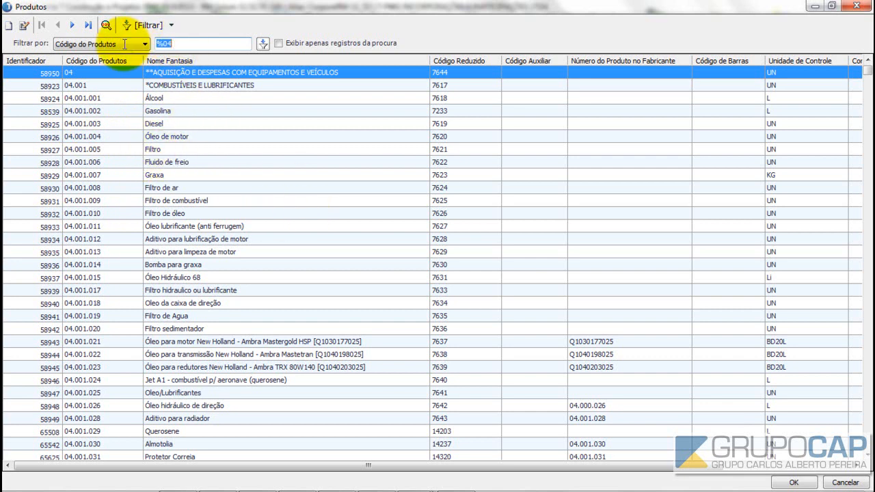
text(aço)
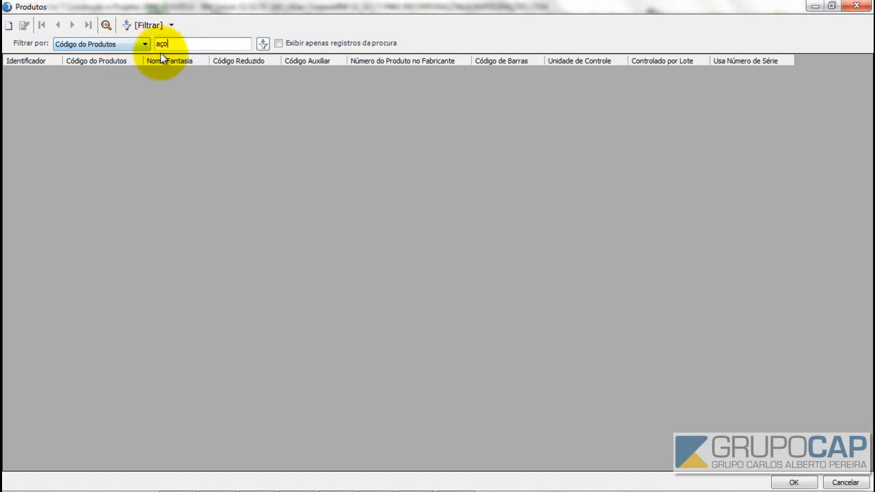
click(187, 43)
click(186, 43)
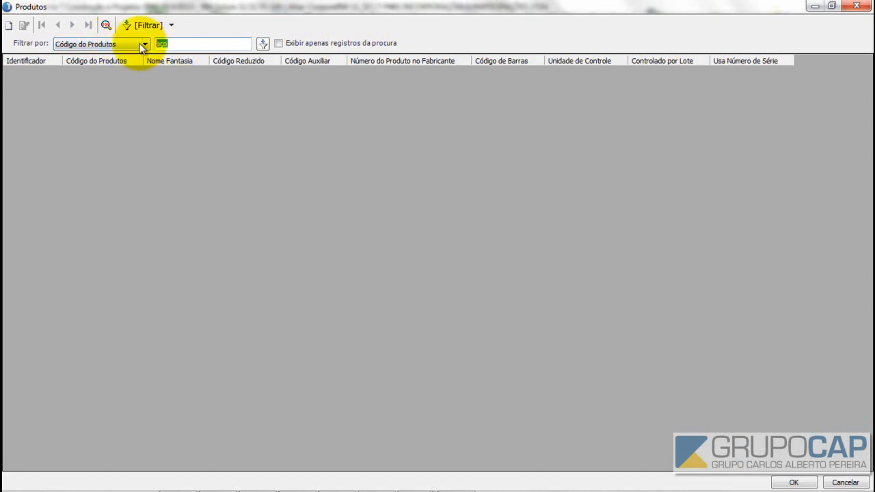
- Filter the products by Nome Fantasia for "aço" and choose Aço CA 50 3/8" - 10mm as the item's product
click(84, 43)
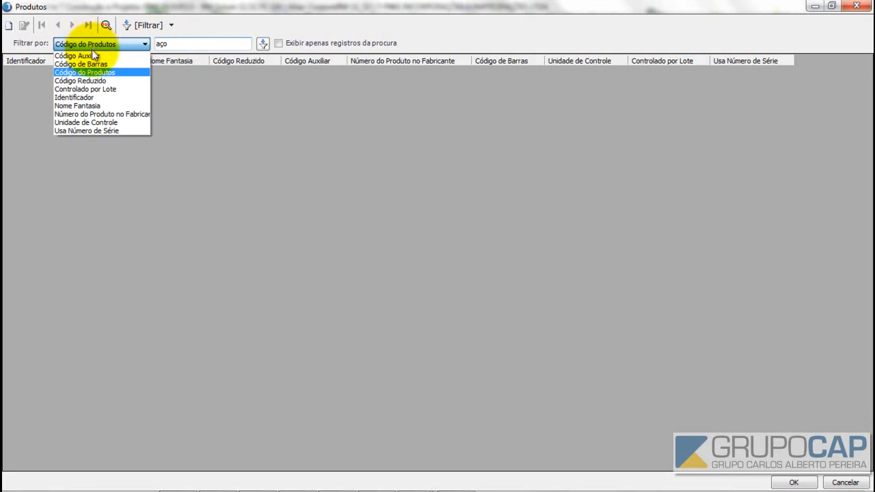
click(96, 106)
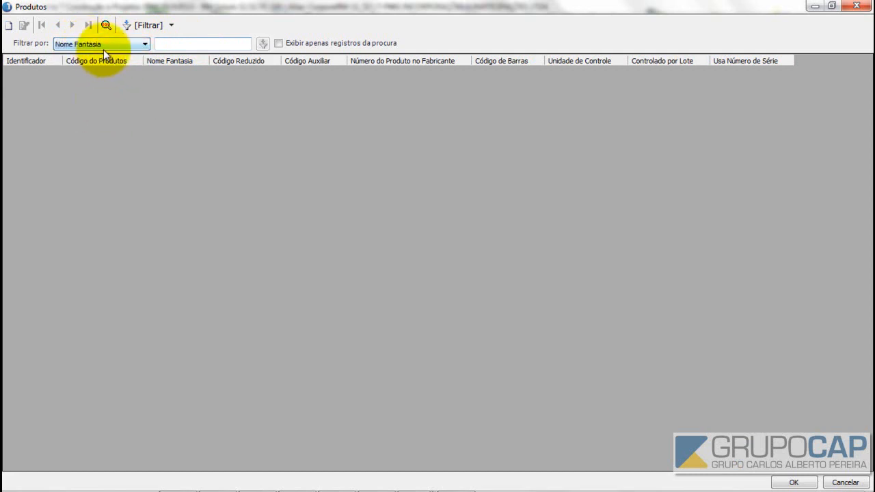
click(172, 43)
text(aço)
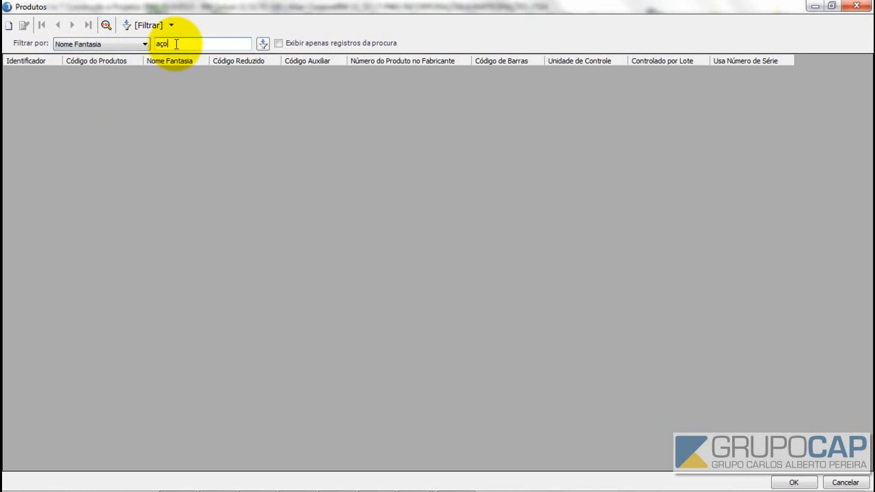
key(Return)
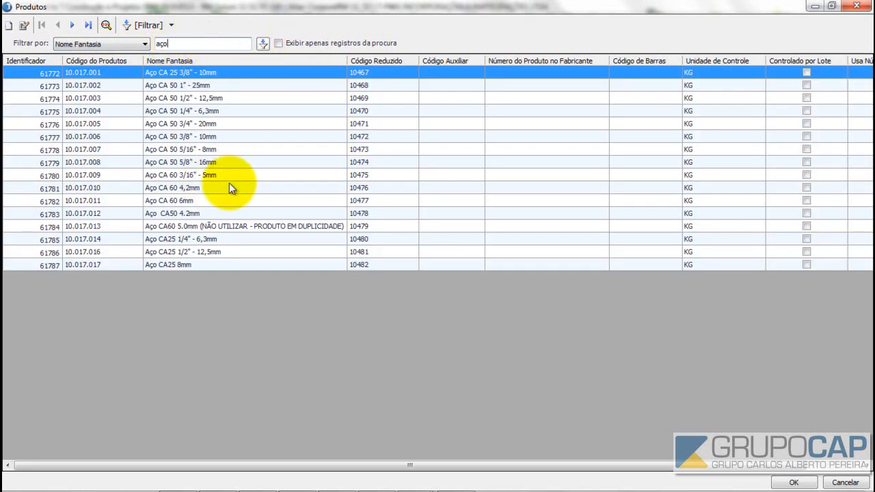
double_click(208, 138)
- Set the item's Quantidade Pedida to 100 and check it against the product and its unit of measure
click(498, 164)
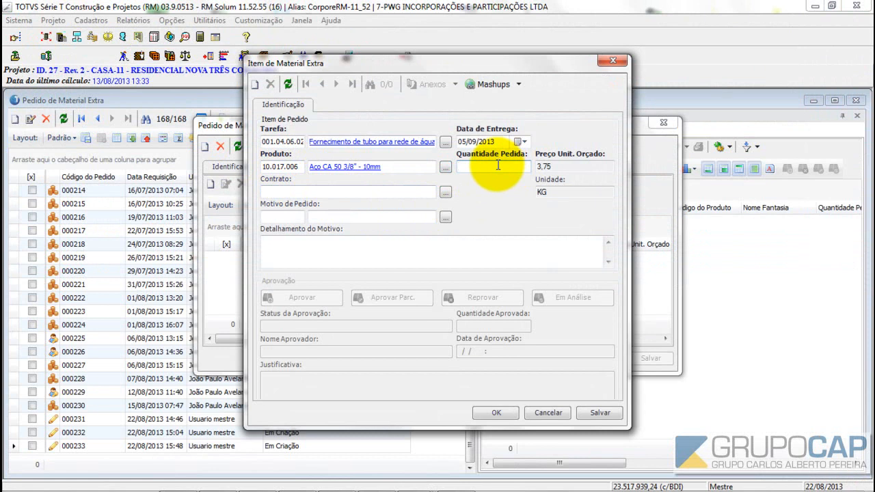
double_click(548, 190)
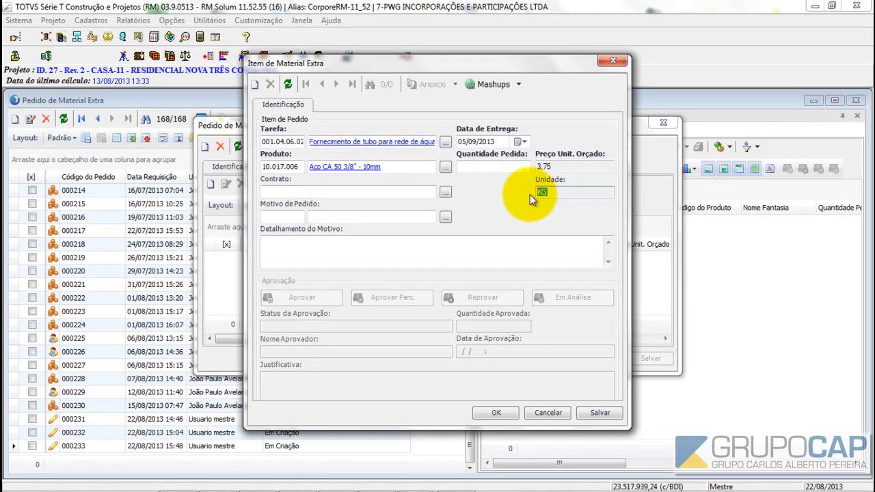
click(557, 194)
double_click(540, 192)
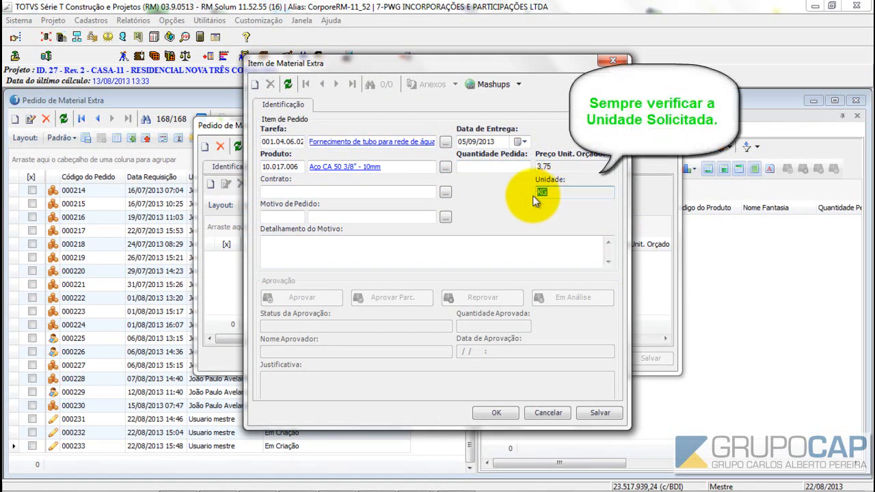
click(560, 193)
click(479, 168)
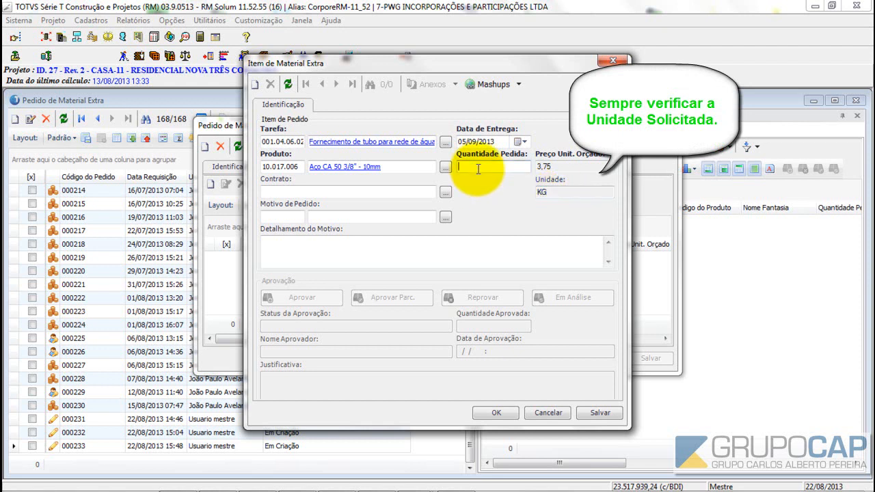
text(100)
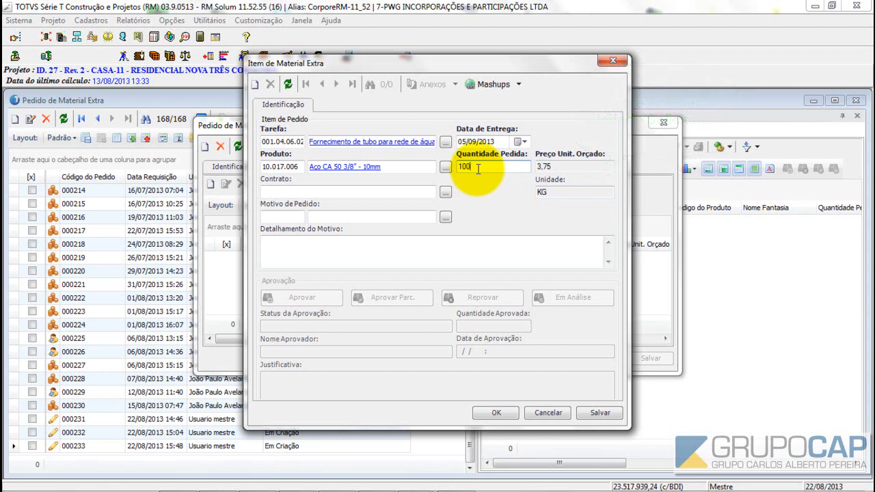
drag(487, 168, 456, 166)
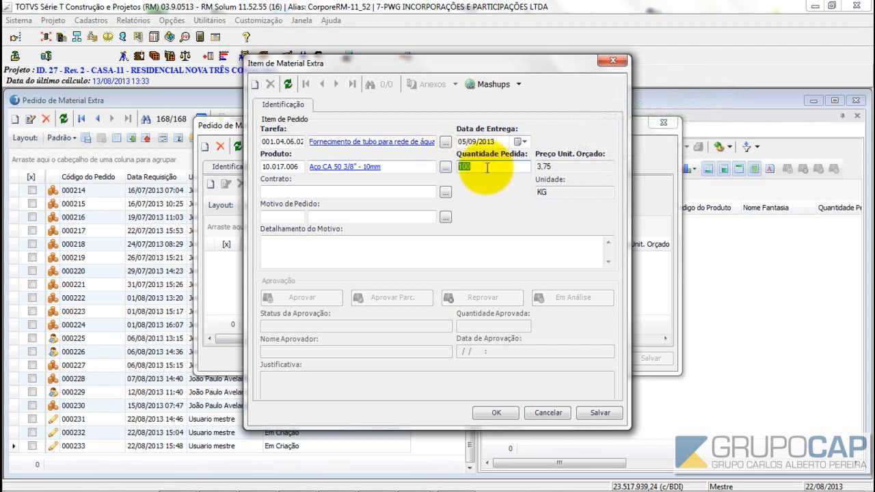
drag(564, 194, 539, 195)
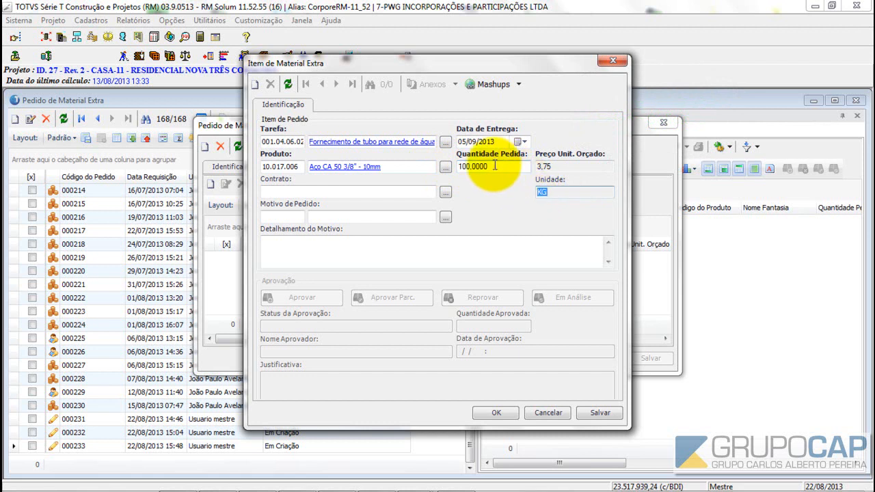
drag(493, 166, 414, 170)
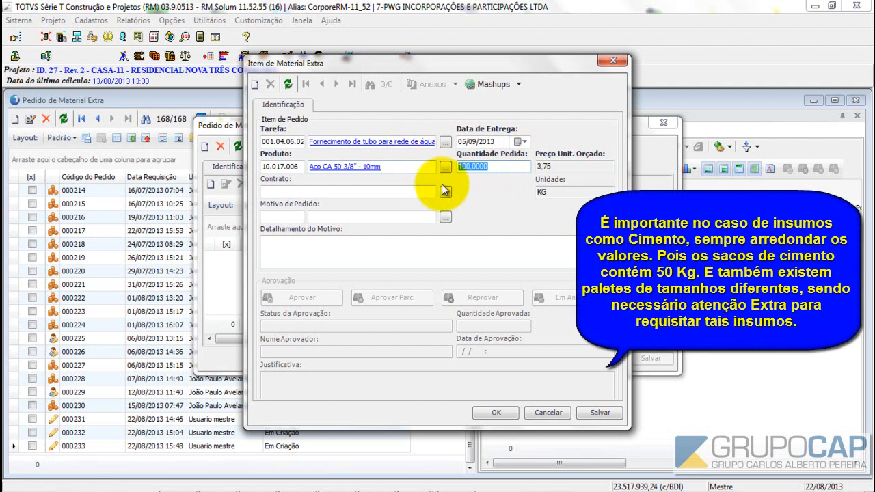
click(390, 170)
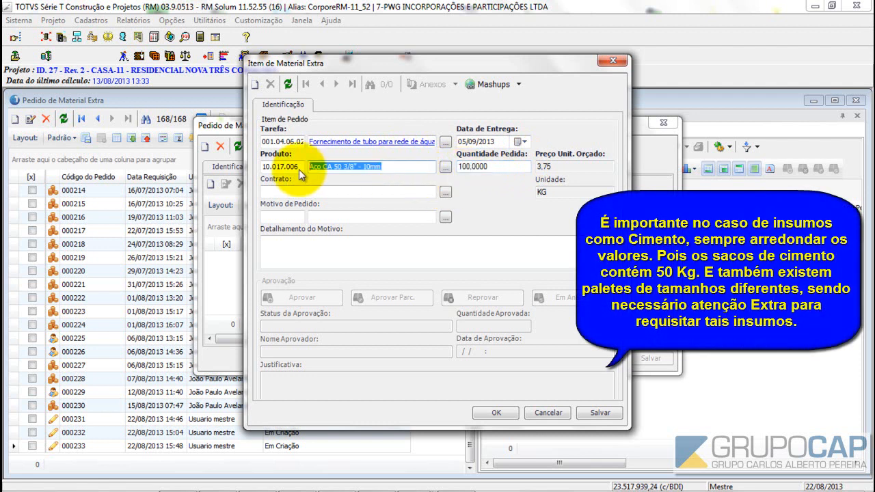
click(546, 195)
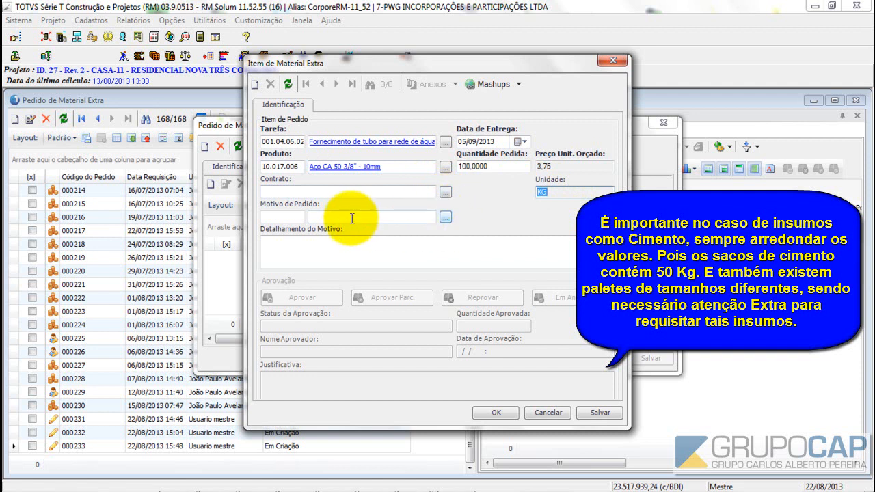
- Look through the available order reasons and choose Quebra/Retrabalho as the item's Motivo de Pedido
click(444, 217)
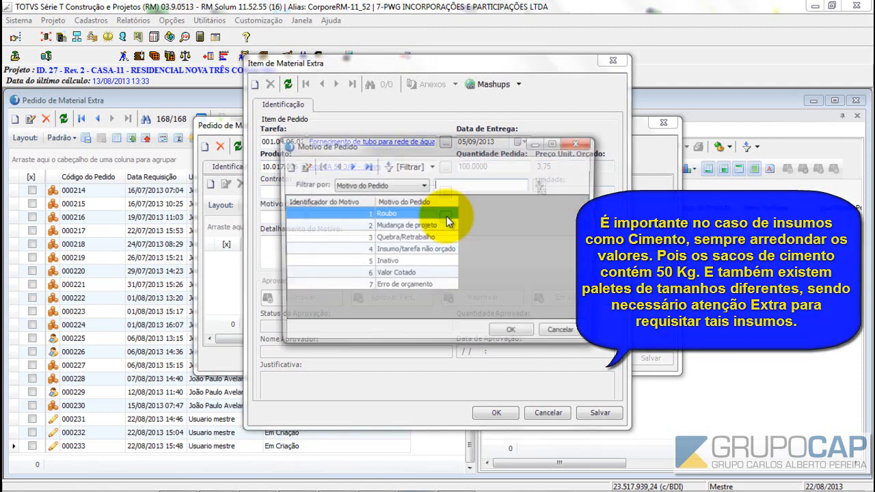
click(388, 225)
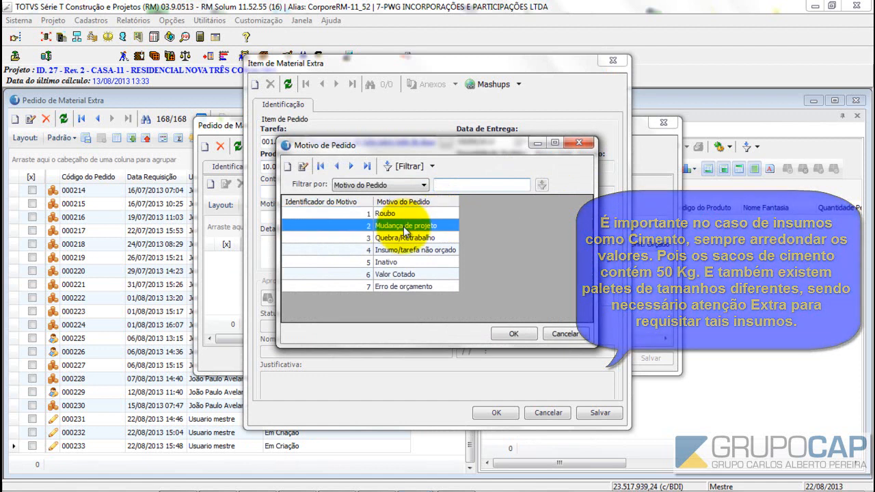
click(395, 238)
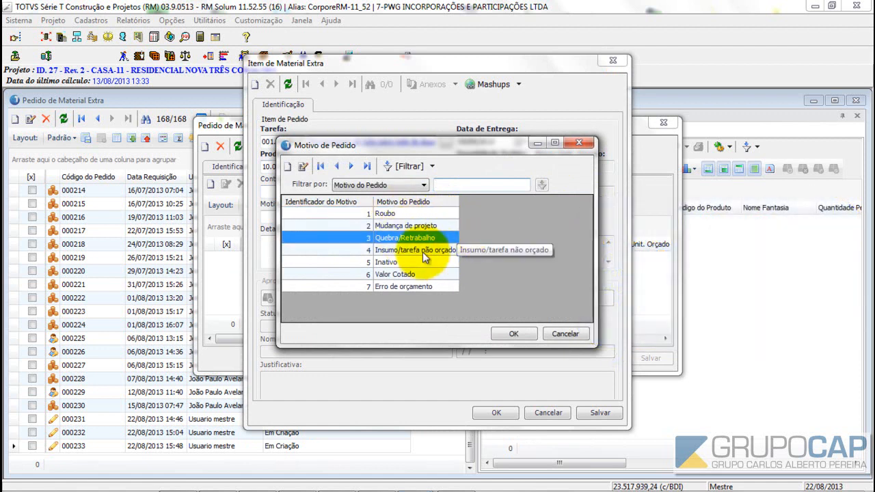
click(422, 251)
click(407, 263)
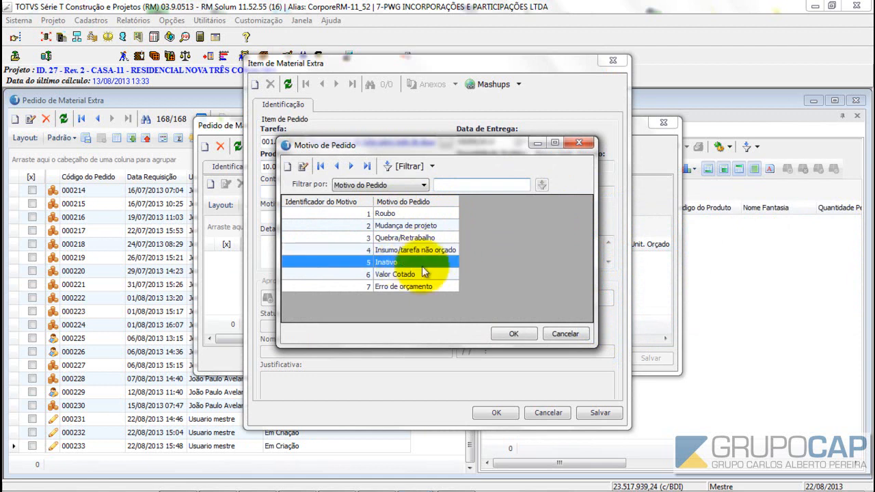
click(420, 275)
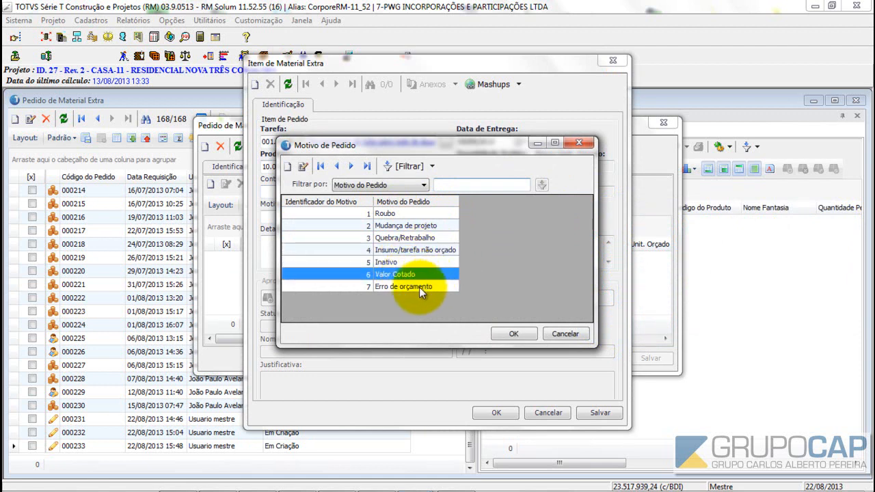
click(419, 288)
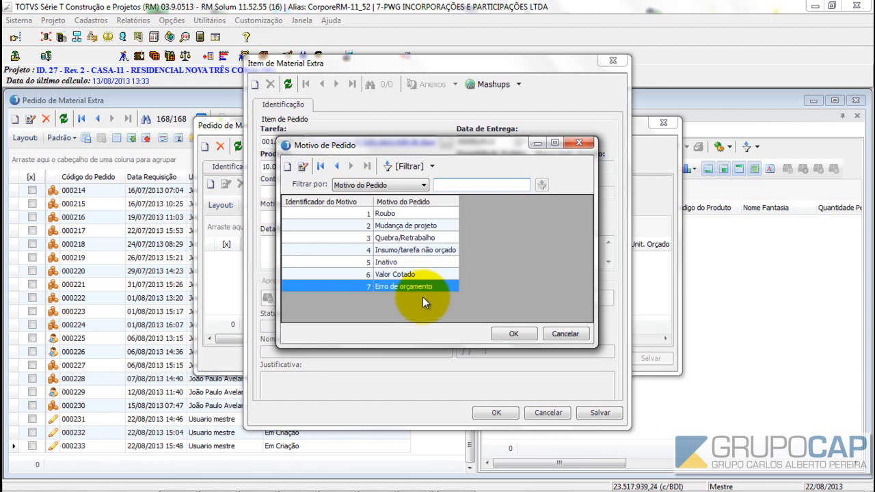
click(385, 216)
click(391, 226)
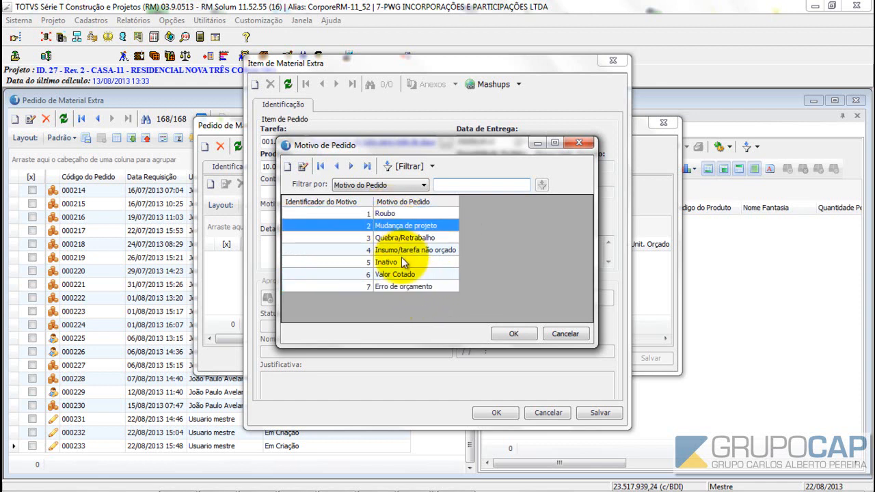
click(392, 237)
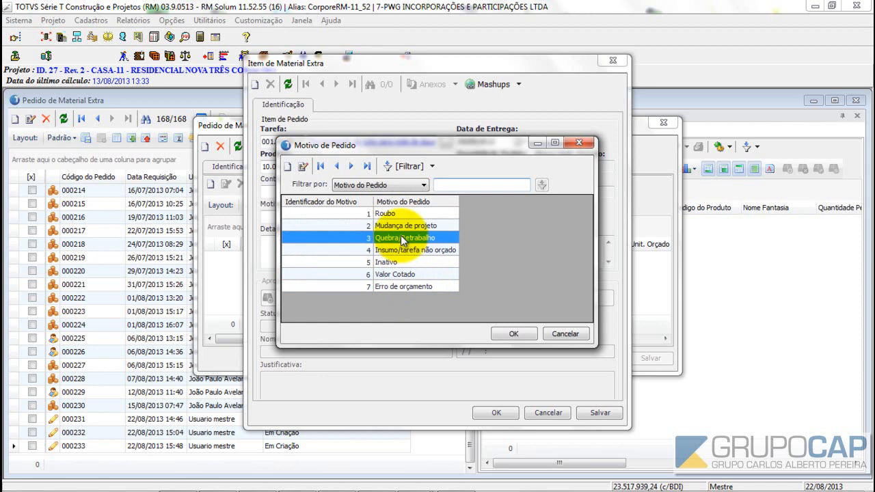
click(383, 276)
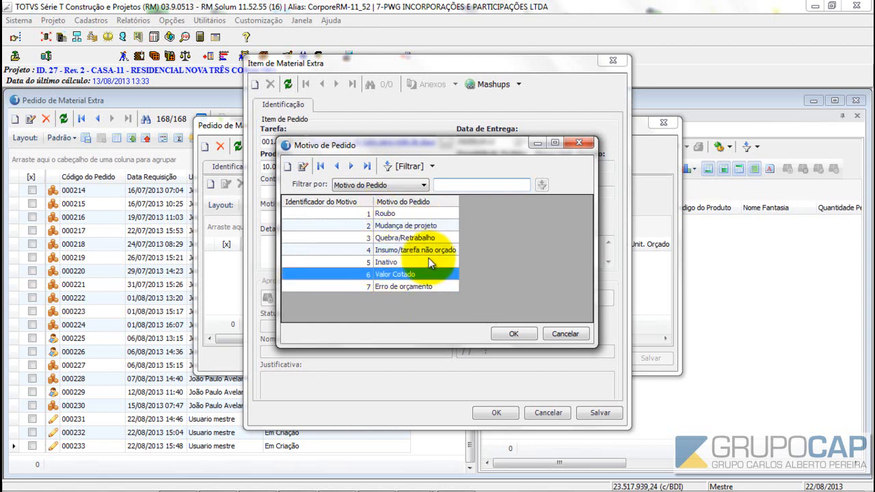
click(387, 239)
double_click(379, 237)
- Enter "Condições Climáticas, ocasionado por chuva torrencial." as the Detalhamento do Motivo
click(352, 248)
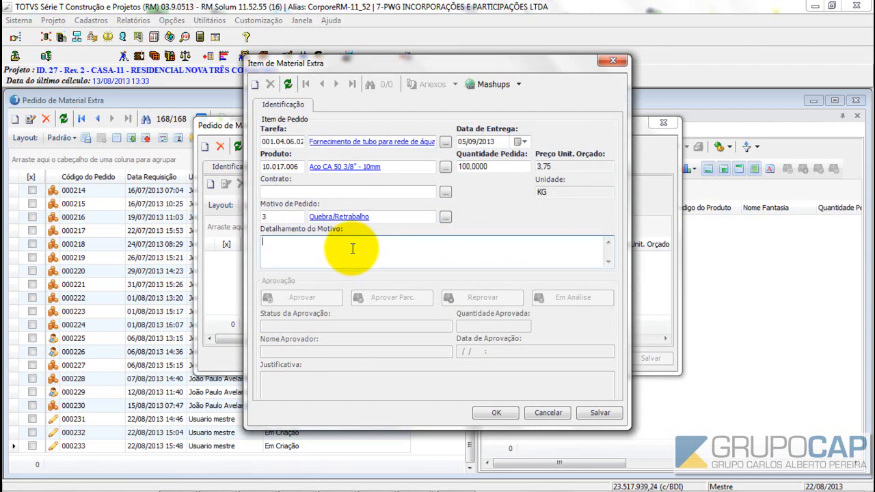
text(Condic)
text(ões Cil)
key(BackSpace)
key(BackSpace)
text(limáticas)
text(.)
text(oc)
text(asionado por )
text(chuva )
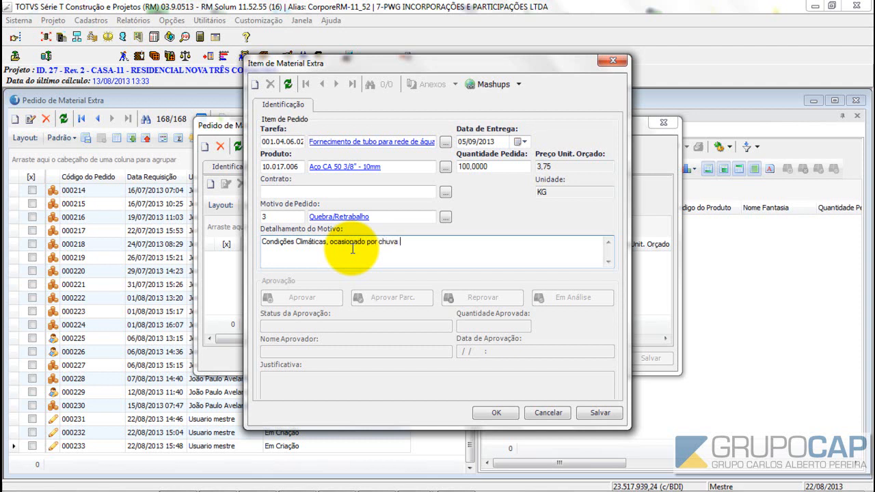
text(torrencial.)
- Shorten the Detalhamento do Motivo to read "Condições Climáticas, Chuva."
key(BackSpace)
key(BackSpace)
key(BackSpace)
key(BackSpace)
key(BackSpace)
key(BackSpace)
key(BackSpace)
key(BackSpace)
key(BackSpace)
key(BackSpace)
key(BackSpace)
key(BackSpace)
key(BackSpace)
key(BackSpace)
key(BackSpace)
key(BackSpace)
key(BackSpace)
key(BackSpace)
key(BackSpace)
key(BackSpace)
text(desmoronamento)
key(BackSpace)
key(BackSpace)
key(BackSpace)
key(BackSpace)
key(BackSpace)
key(BackSpace)
key(BackSpace)
key(BackSpace)
key(BackSpace)
key(BackSpace)
key(BackSpace)
key(BackSpace)
key(BackSpace)
text(CHU)
key(BackSpace)
key(BackSpace)
text(huva)
key(Tab)
click(353, 249)
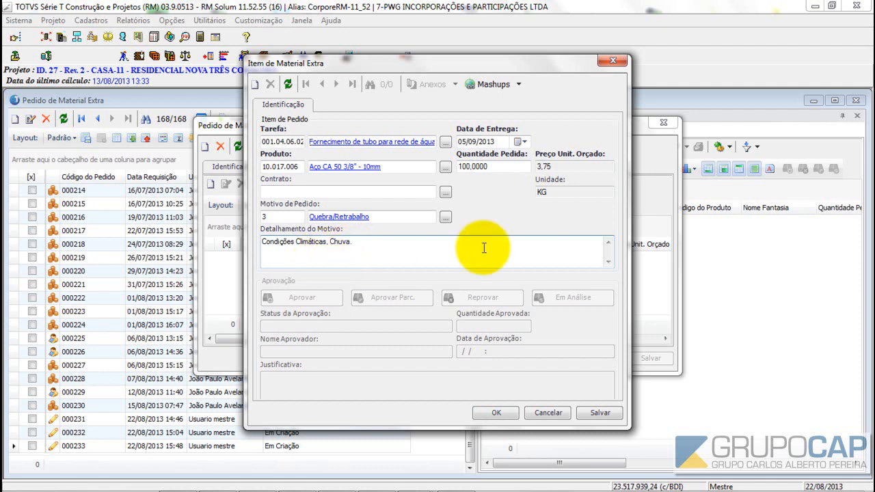
- Save the extra material item and confirm both the item form and the order form
click(592, 414)
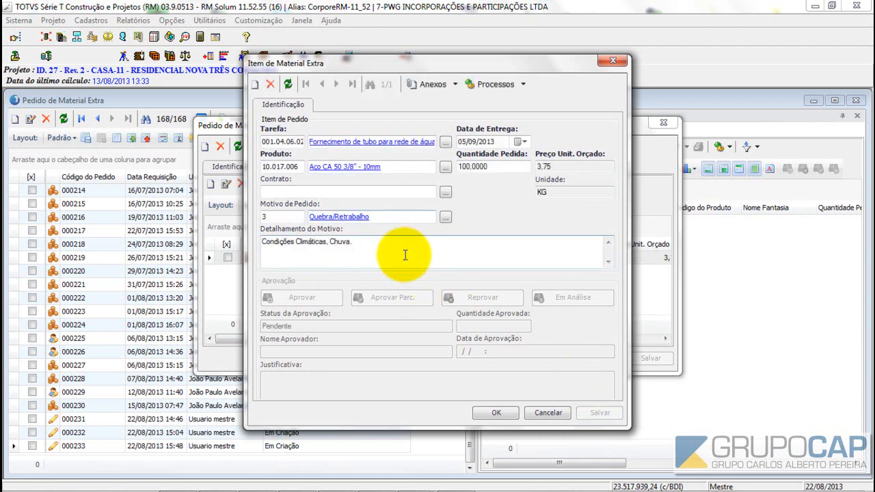
click(494, 413)
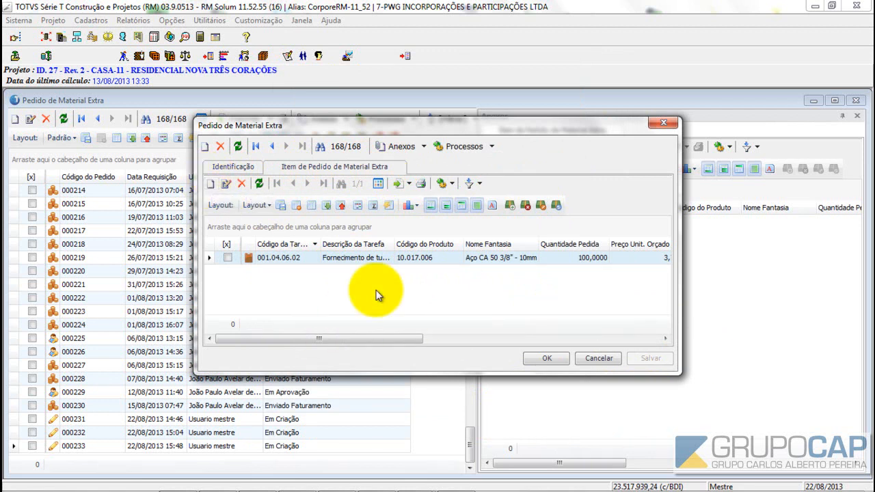
click(546, 358)
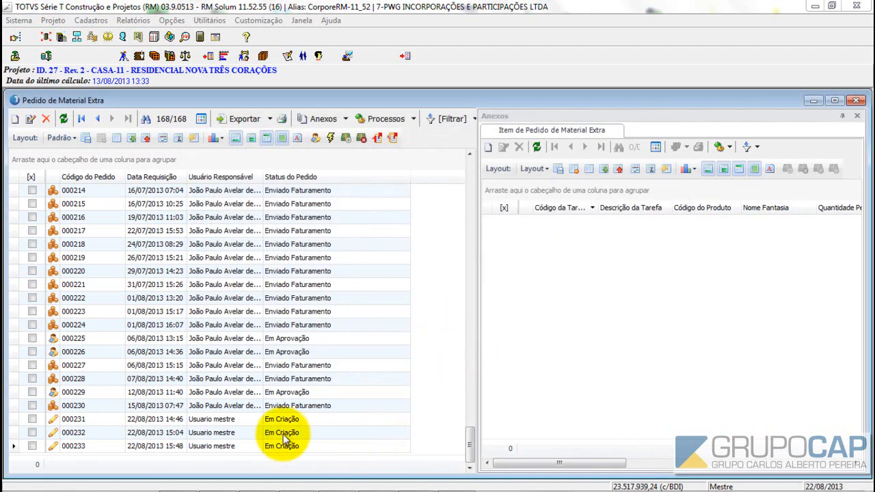
- Mark the newly created order in the order list and display its attached Item de Pedido de Material Extra
click(267, 445)
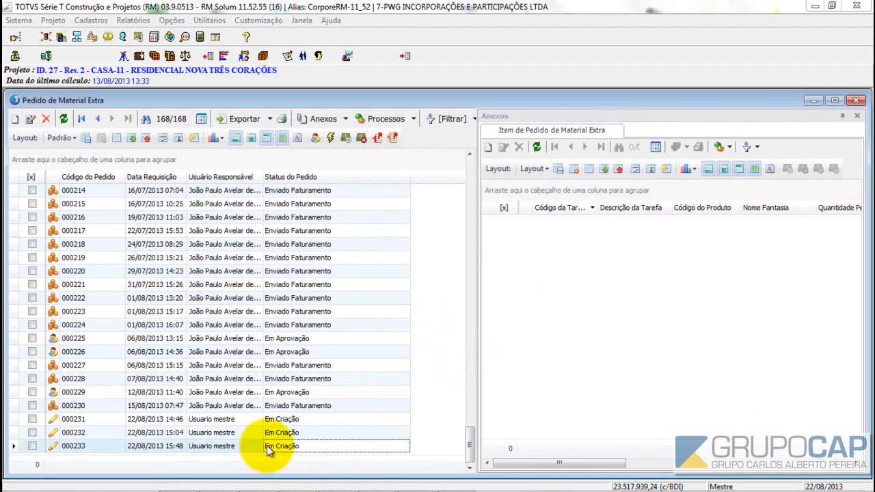
click(225, 445)
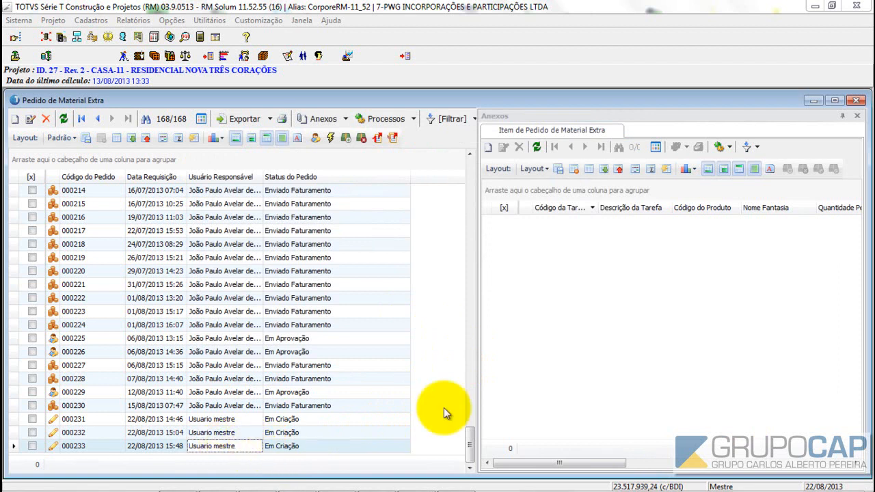
click(32, 446)
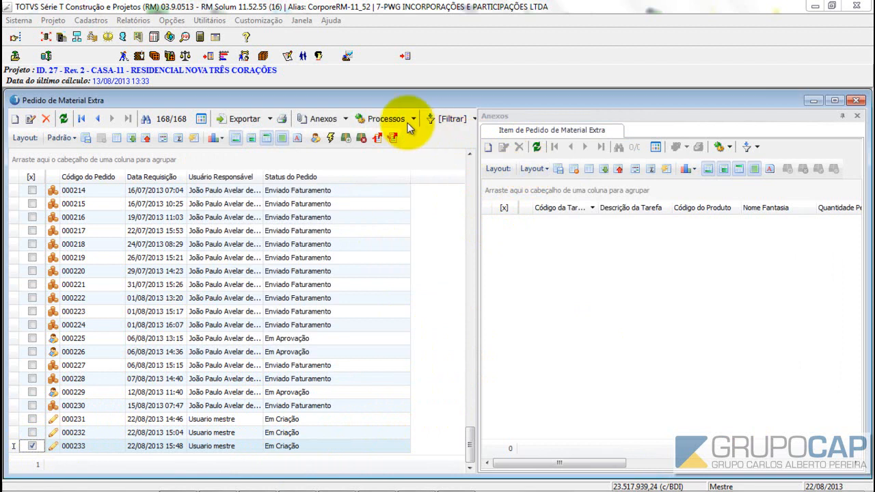
click(345, 118)
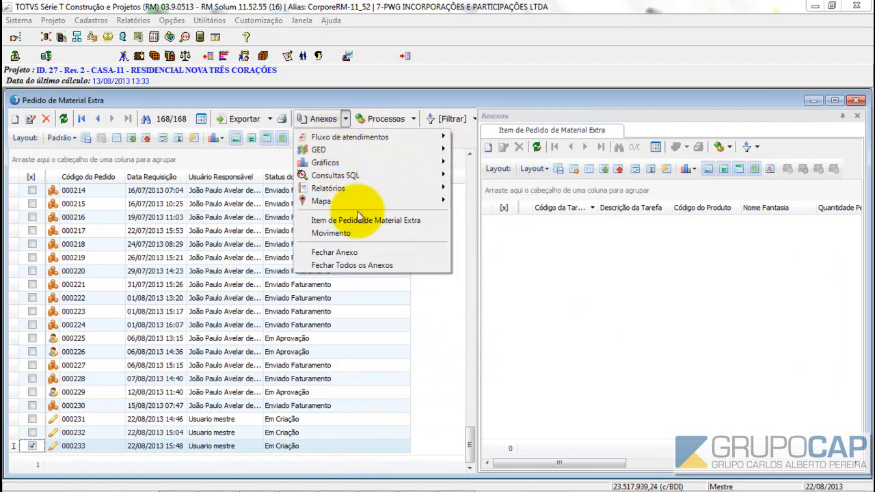
click(368, 221)
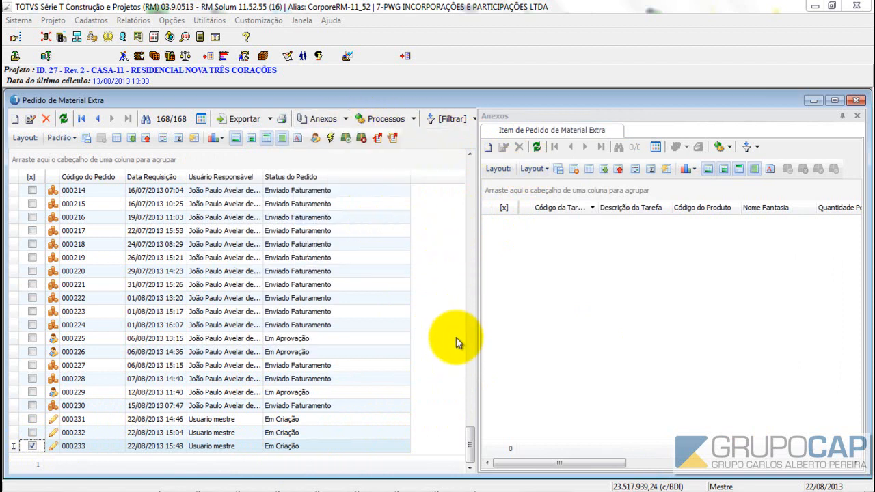
click(250, 433)
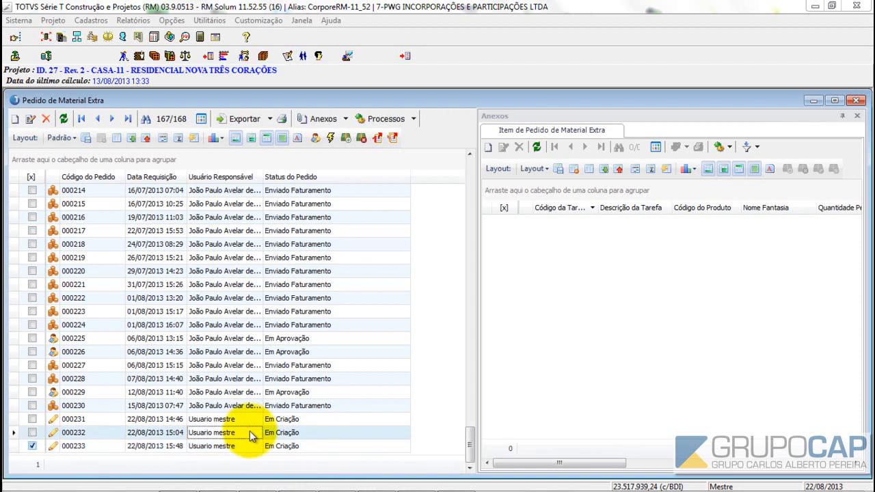
click(230, 445)
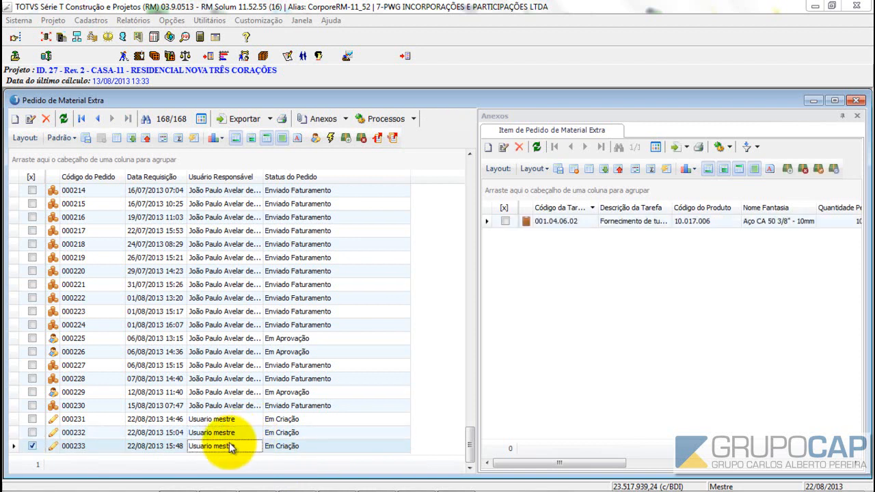
- Widen the attached list's Descrição da Tarefa column, then open the item to review its details and close it
drag(671, 207, 744, 198)
click(801, 222)
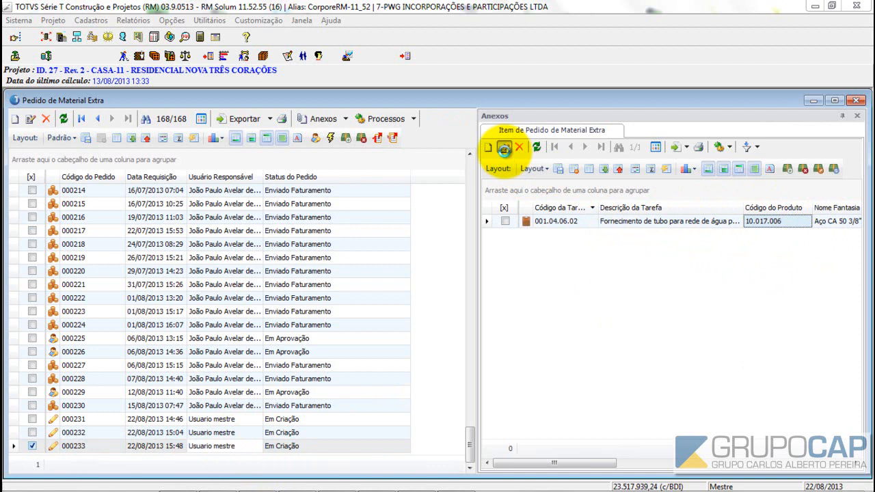
click(504, 149)
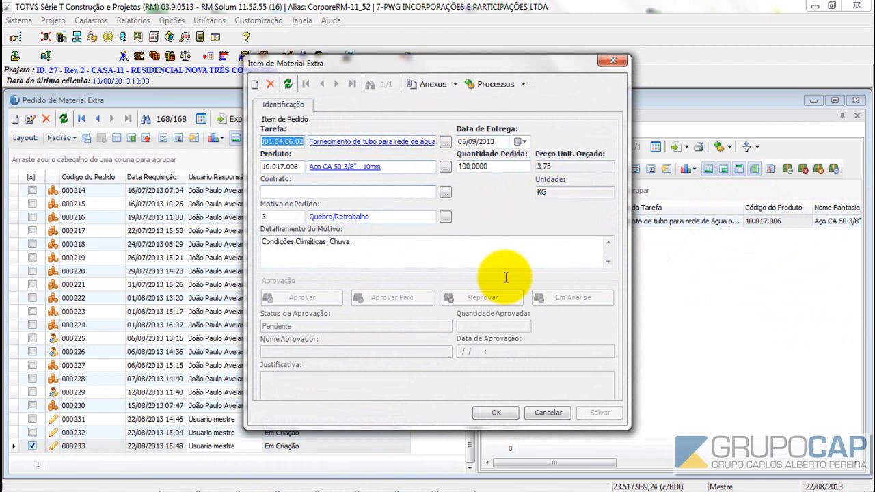
click(494, 414)
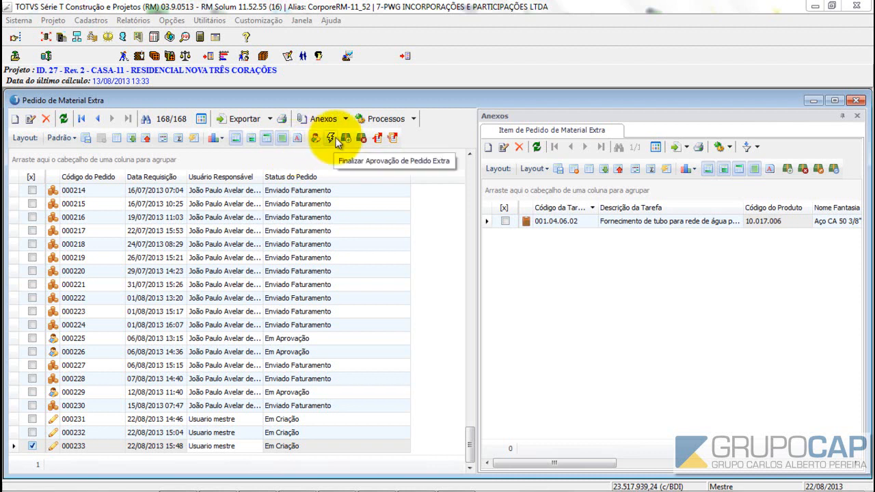
- Send the marked extra material order for approval, acknowledge the notice and select the order again in the list
click(316, 140)
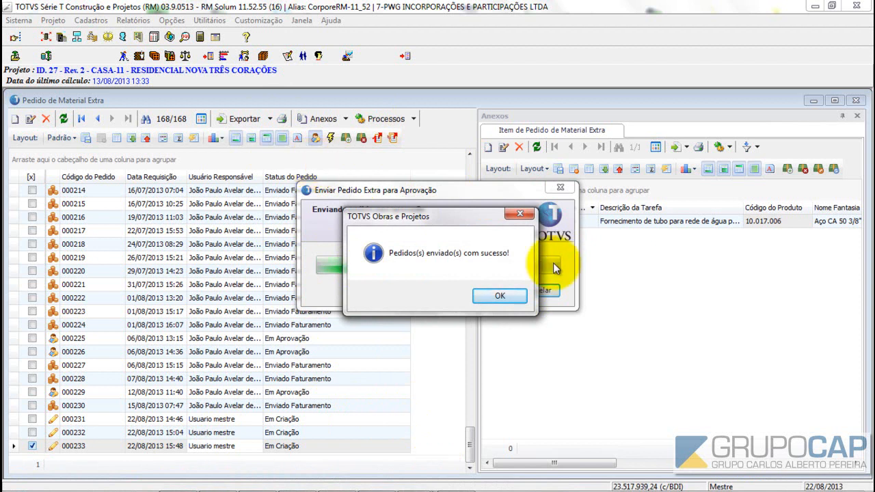
click(504, 295)
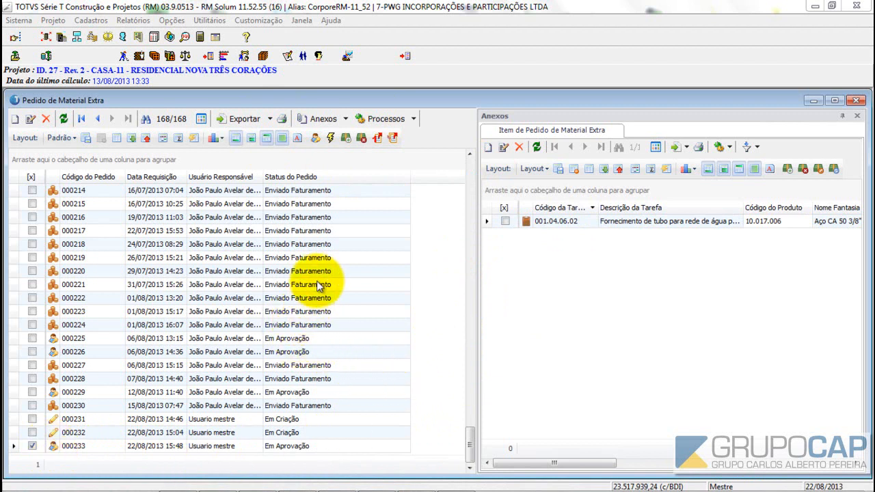
click(286, 353)
click(173, 444)
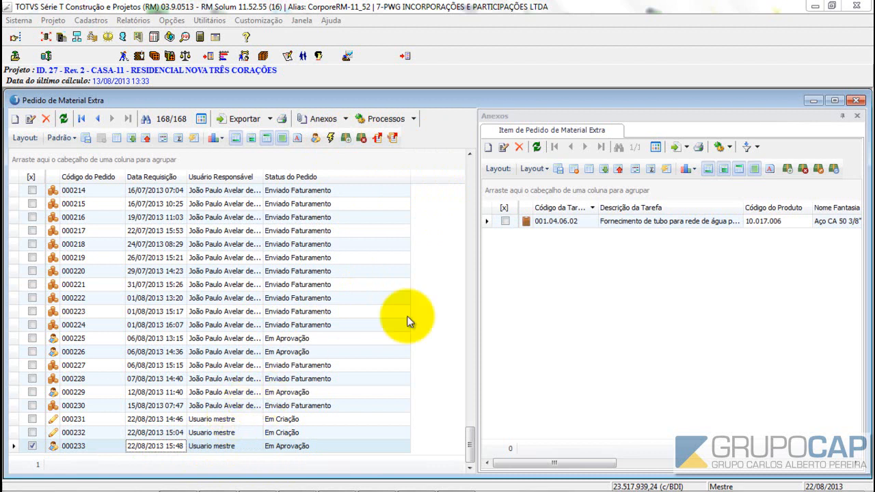
- Approve the marked extra material order dated 22/08/2013 15:48, acknowledge the notice and reselect the order in the list
click(327, 258)
scroll(308, 252, up, 5)
scroll(309, 252, down, 5)
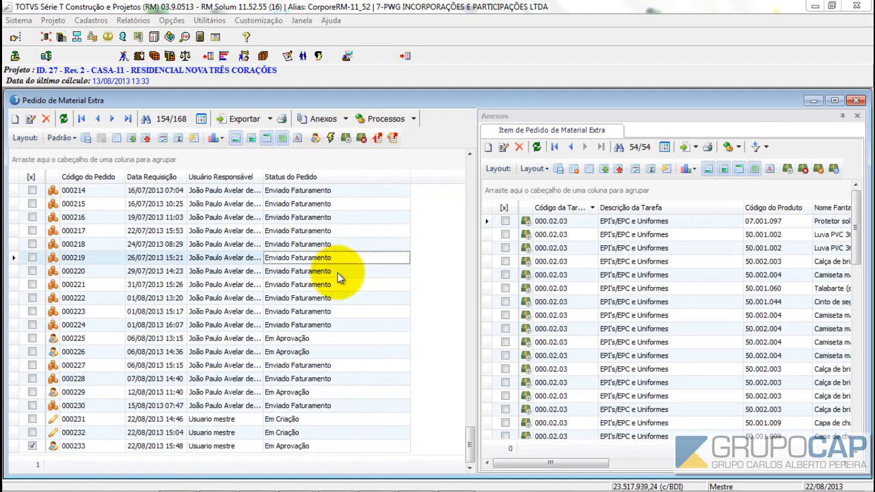
click(217, 445)
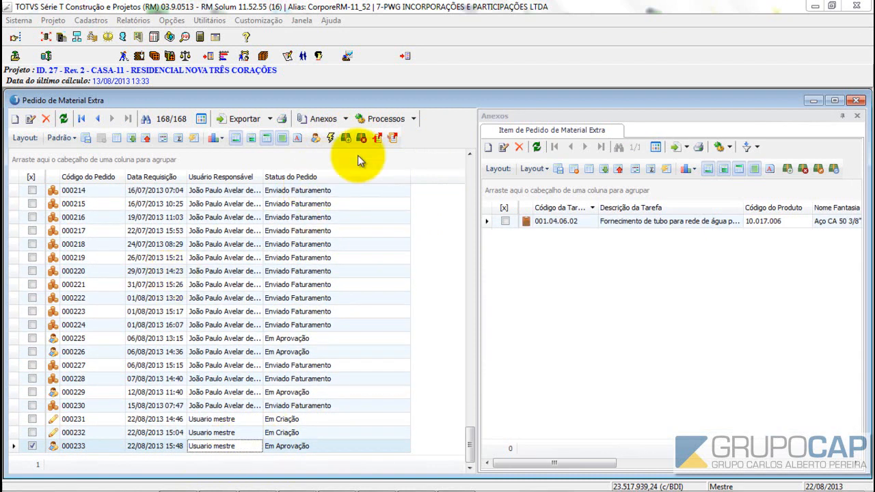
click(345, 139)
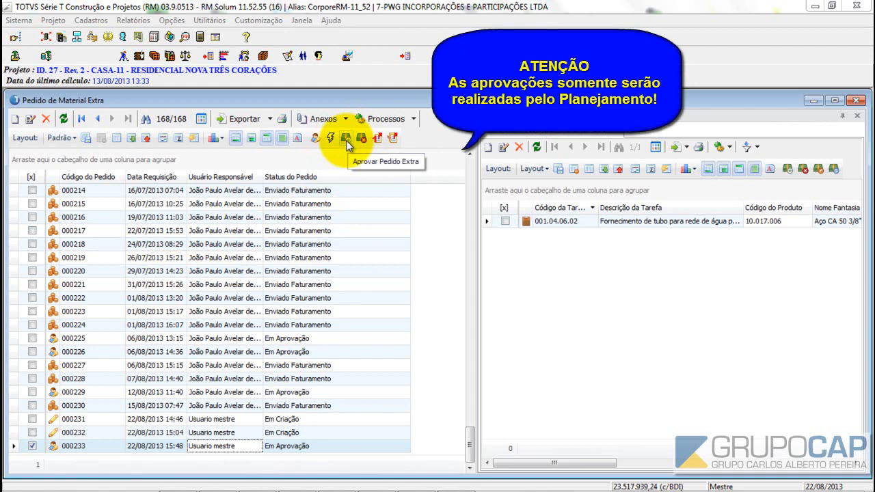
click(346, 140)
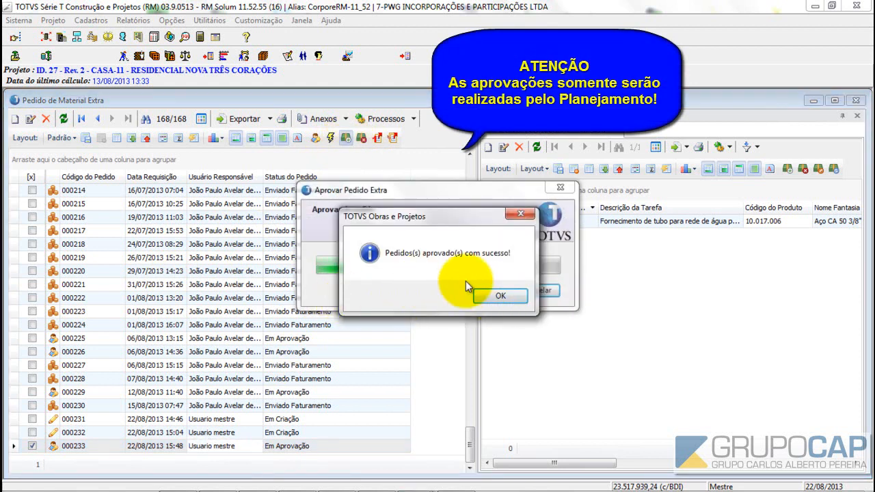
click(501, 298)
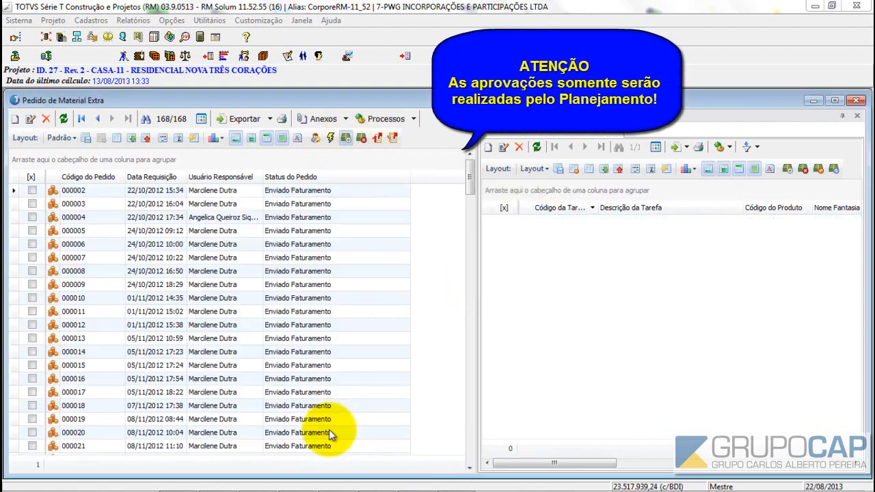
click(279, 447)
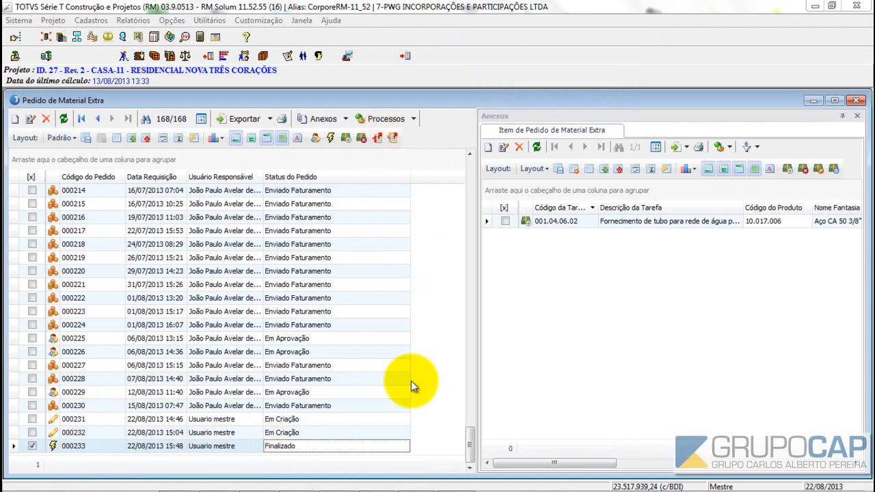
- Generate one movement for the approved extra material order and check its Status do Pedido in the list
click(379, 138)
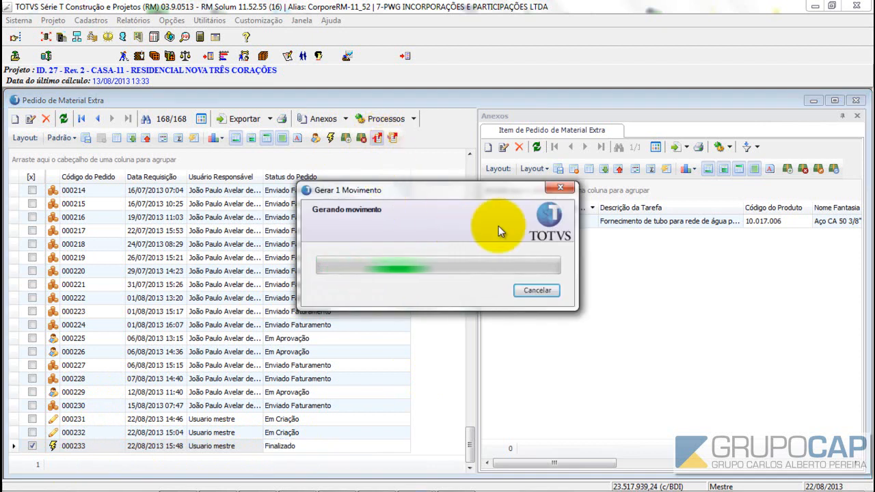
click(510, 292)
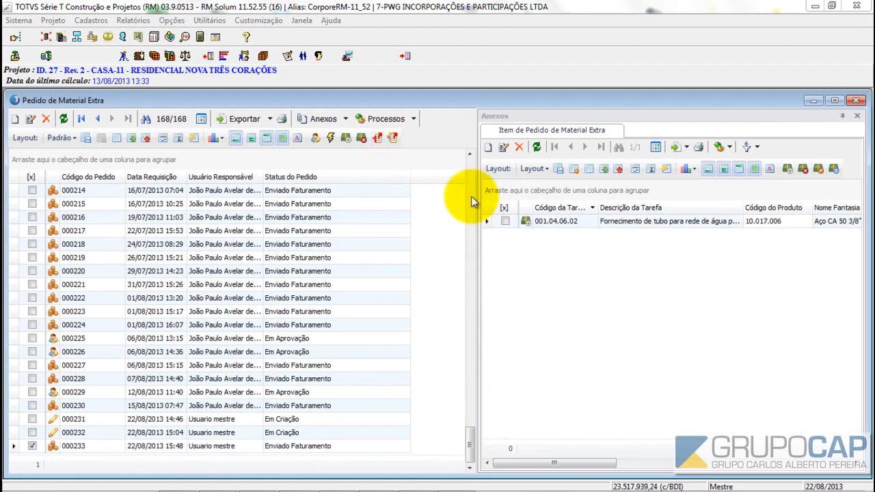
click(292, 448)
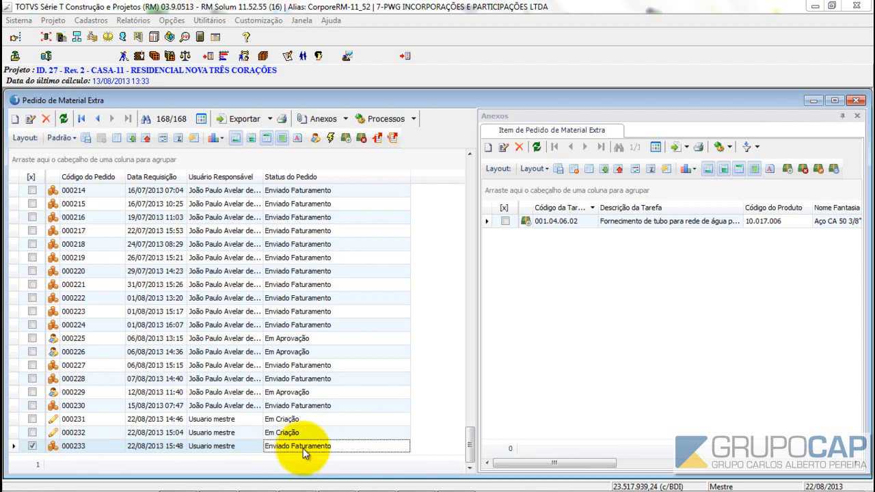
- Attach the Movimento list to the marked order and select its generated movement
click(345, 120)
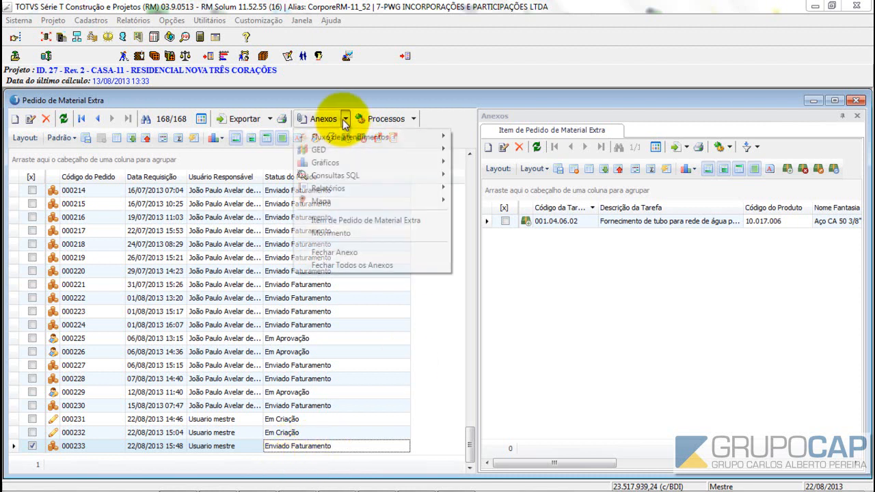
click(323, 233)
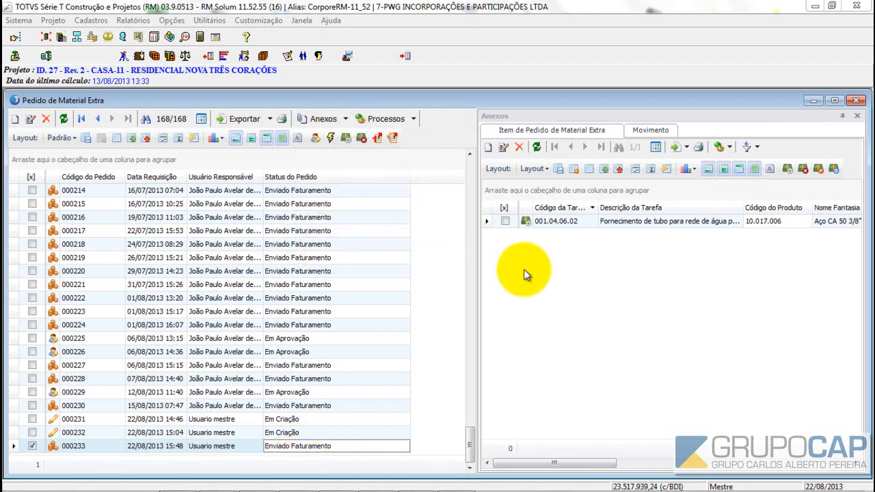
click(345, 119)
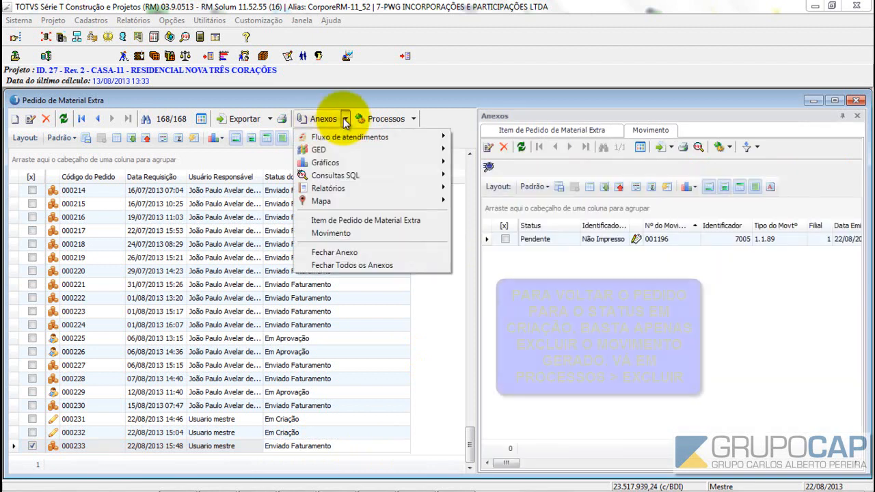
click(345, 234)
click(539, 239)
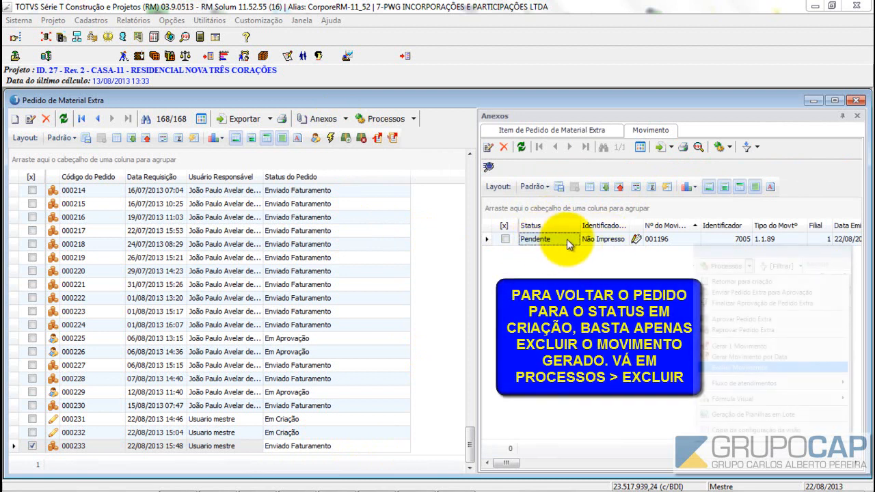
- Compare the movement status of several July 2013 orders, then return to the marked order and select its movement
click(234, 245)
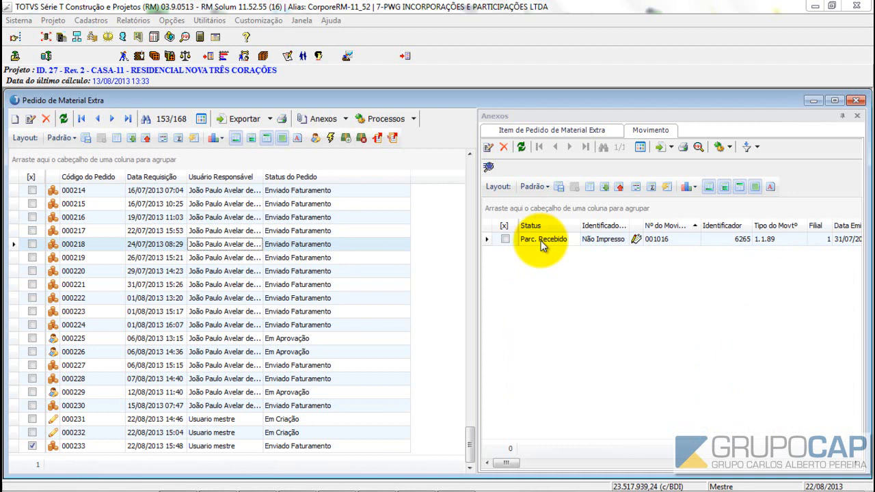
click(296, 214)
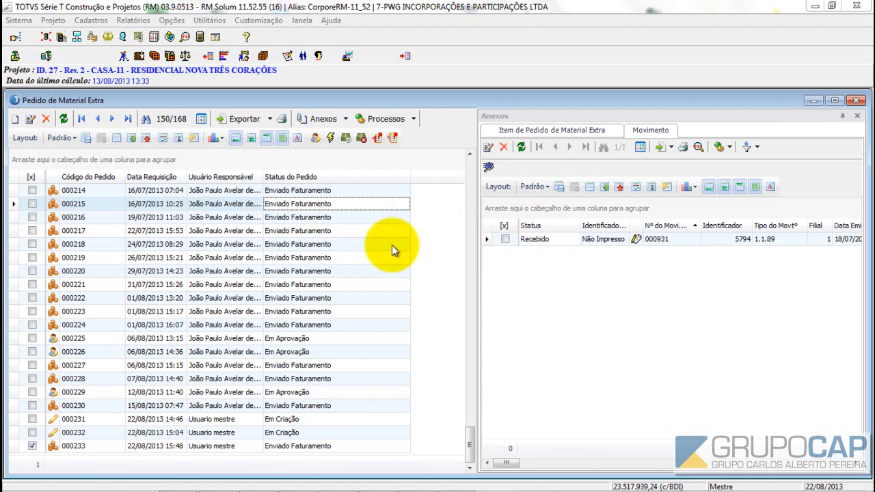
click(275, 249)
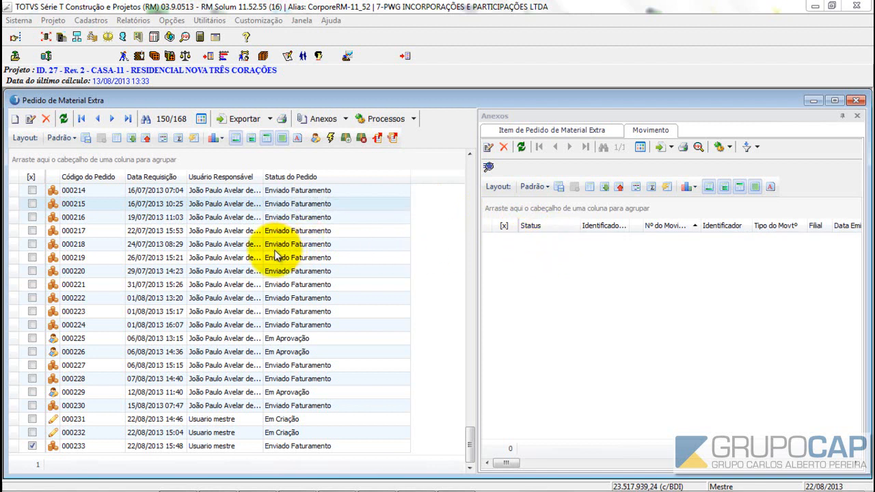
click(287, 275)
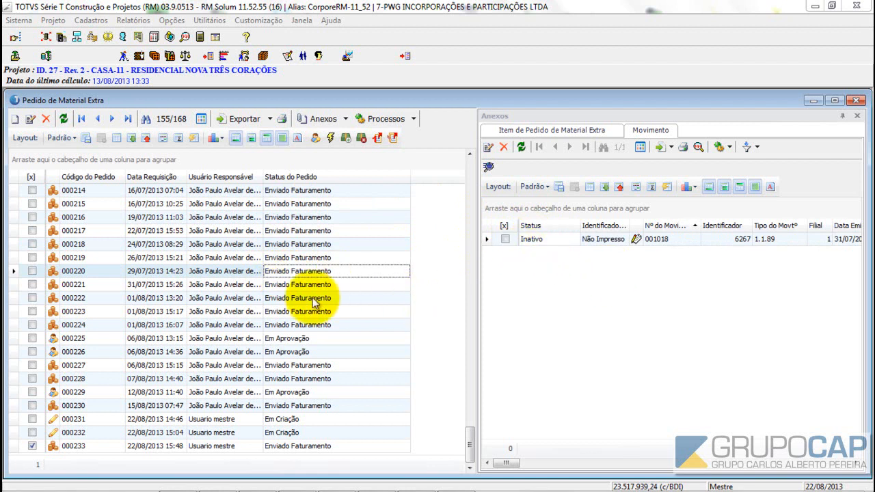
click(315, 288)
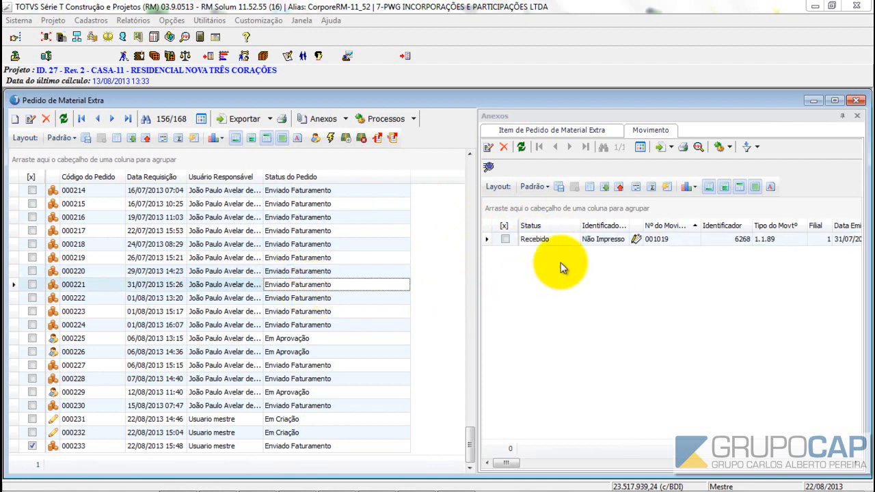
click(218, 446)
click(530, 240)
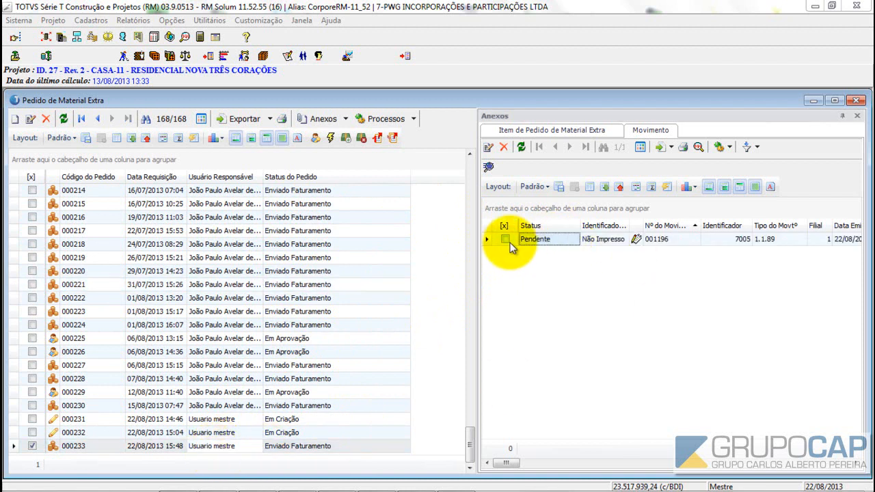